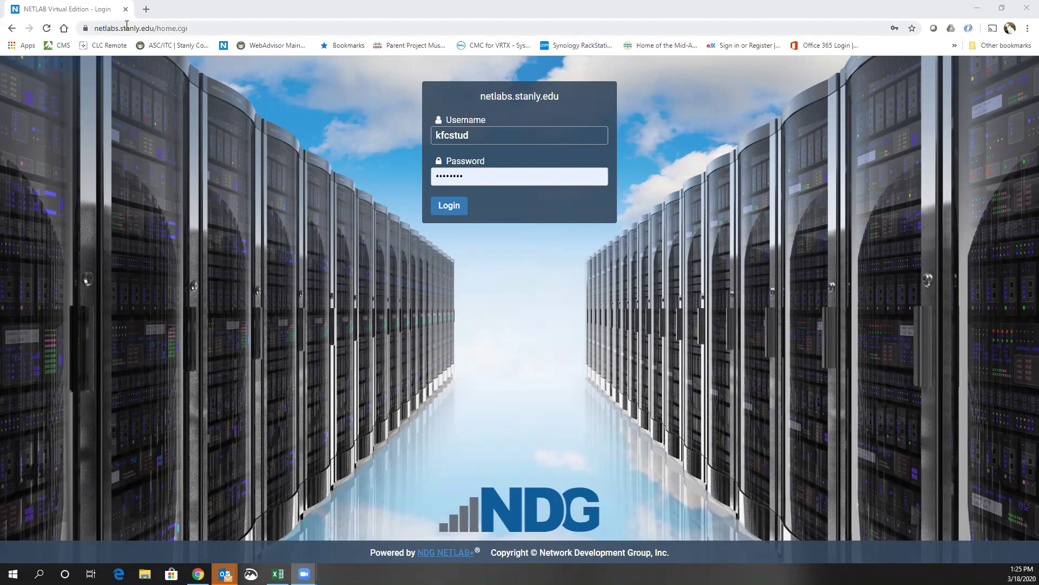
- Open the alternative login page at oll.stanly.edu in a new browser tab and close that tab again
{"action": "left_click", "coordinate": [147, 10]}
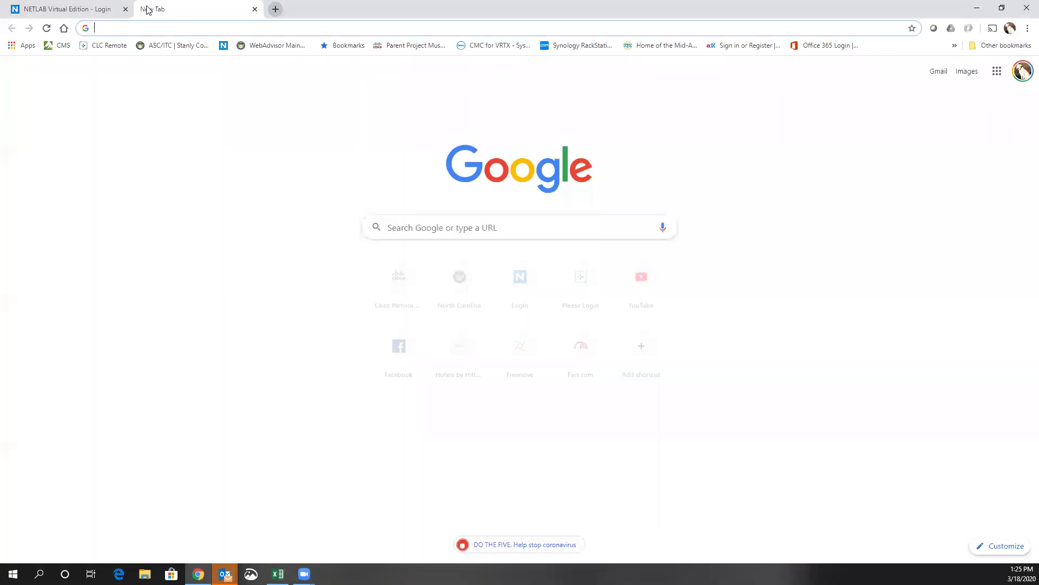
{"action": "type", "text": "oll.sta"}
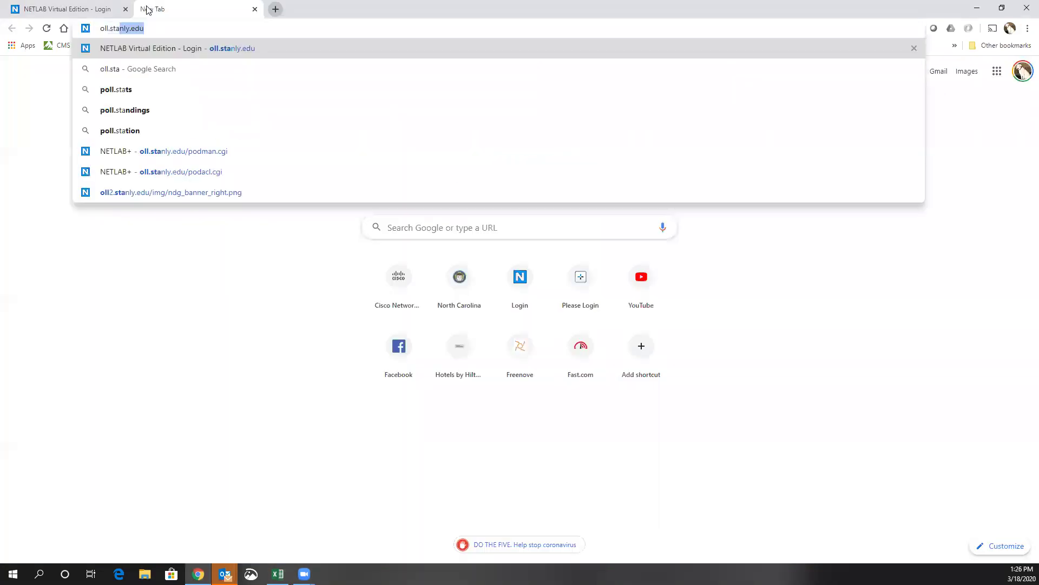
{"action": "type", "text": "nlye"}
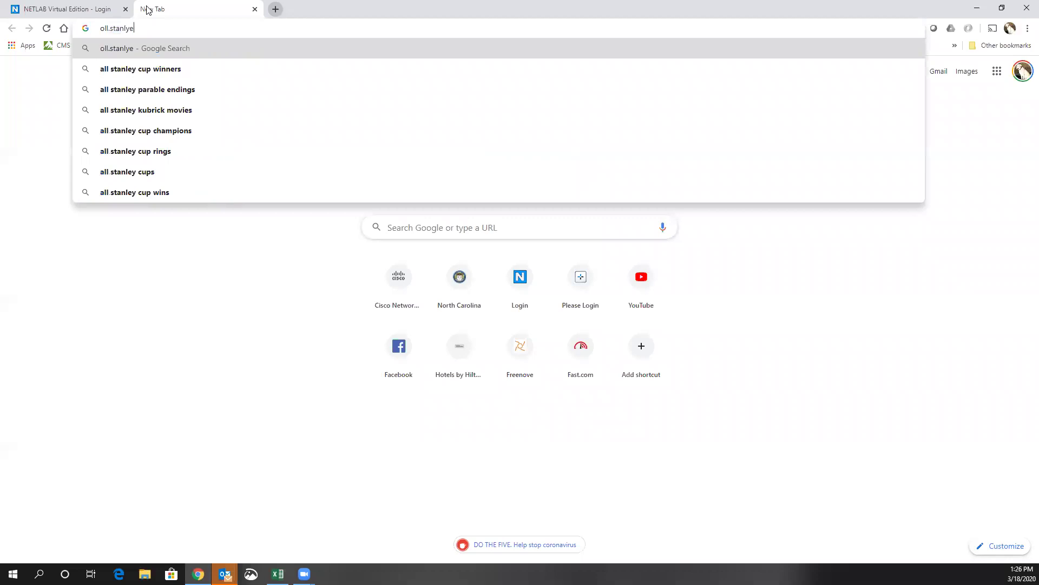
{"action": "key", "text": "BackSpace"}
{"action": "type", "text": ".e"}
{"action": "key", "text": "Return"}
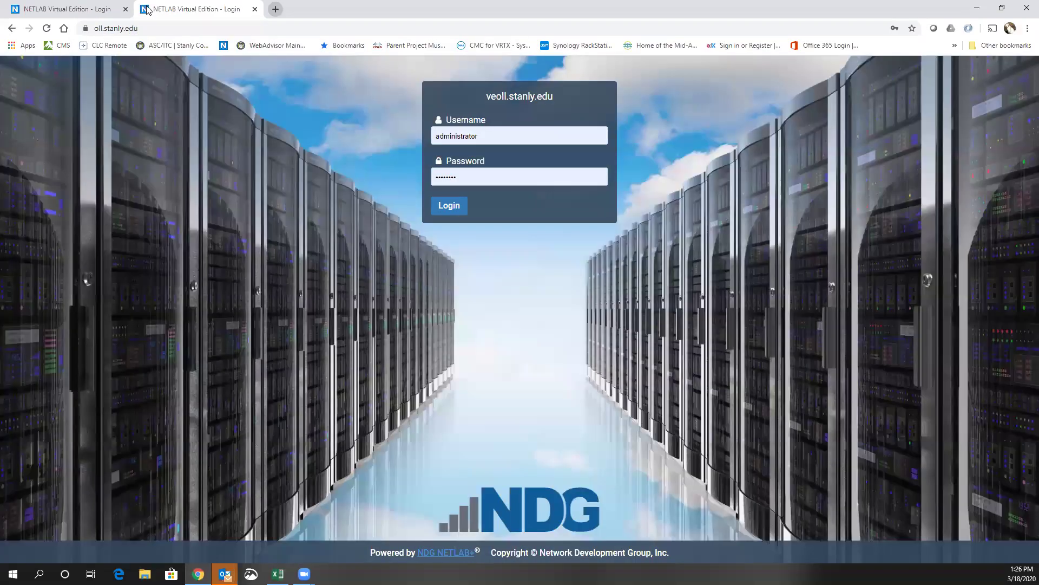
{"action": "left_click", "coordinate": [71, 9]}
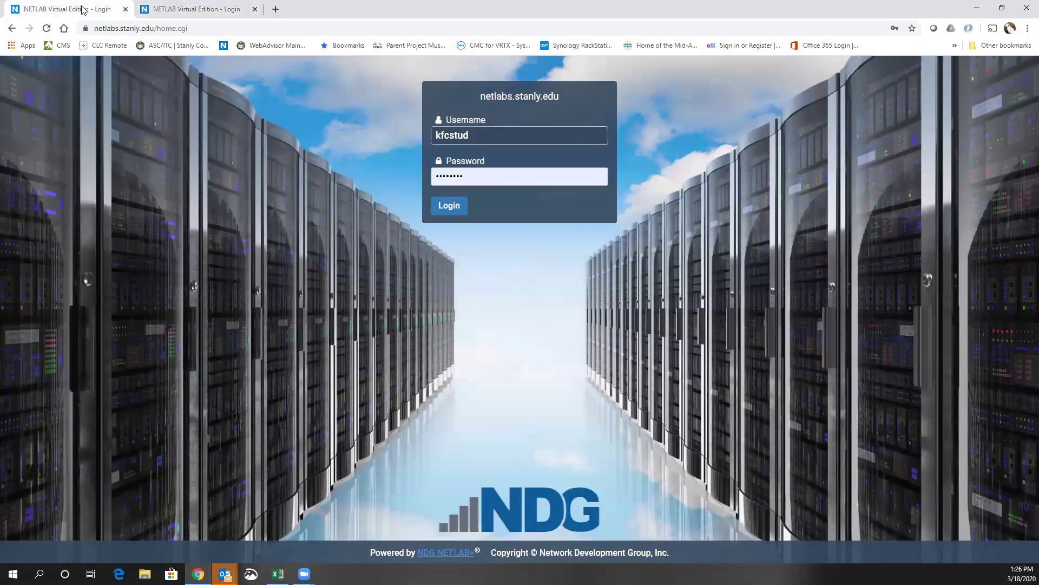
{"action": "left_click", "coordinate": [254, 9]}
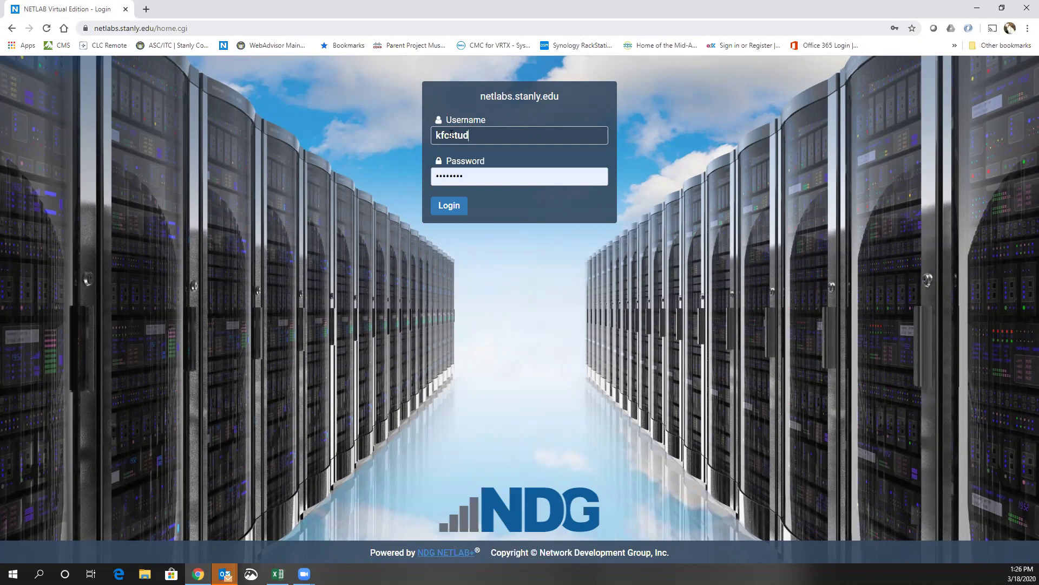
- Log in to netlabs.stanly.edu with the prefilled credentials and dismiss the offer to save the password
{"action": "left_click", "coordinate": [450, 205]}
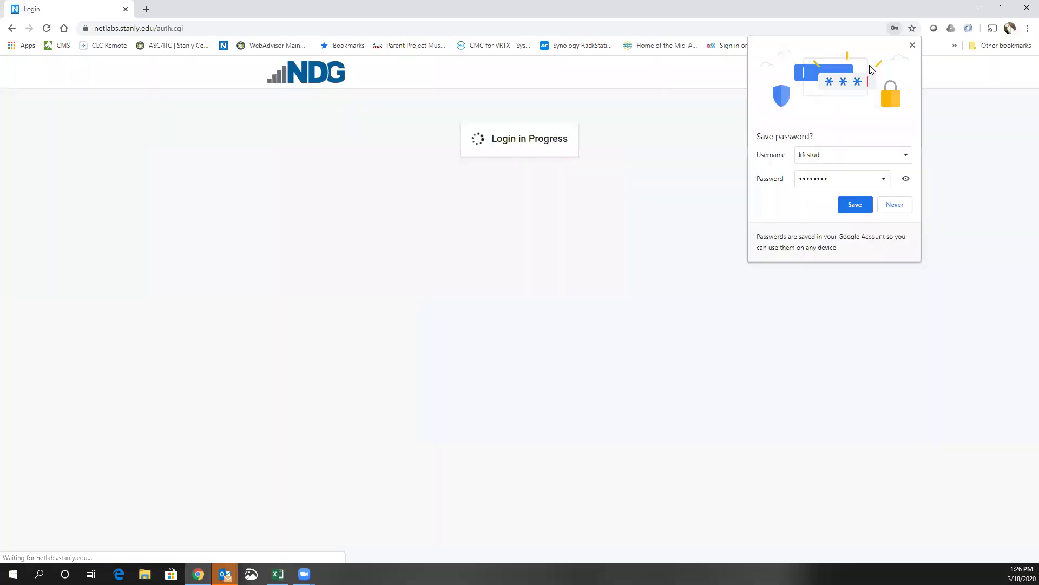
{"action": "left_click", "coordinate": [911, 45]}
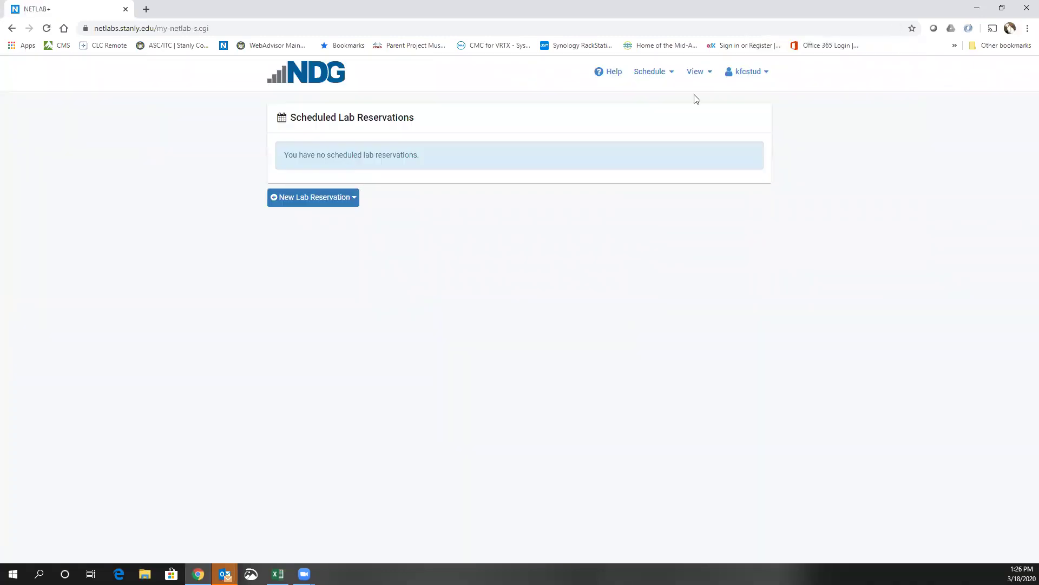
- Start an individual lab reservation for the FlorenceCareer--ITNv6 class and look through its list of labs
{"action": "left_click", "coordinate": [659, 74]}
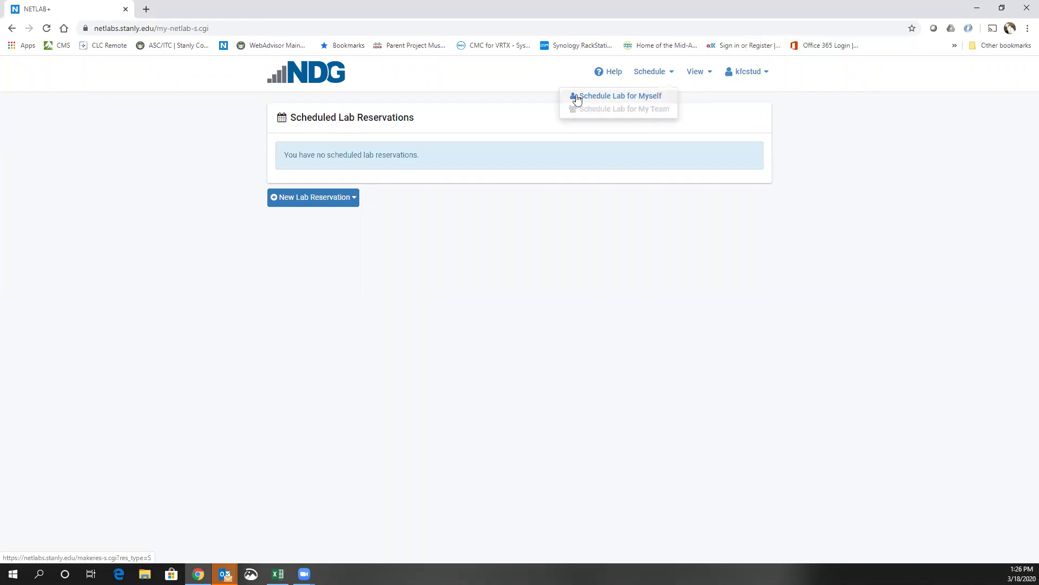
{"action": "left_click", "coordinate": [617, 98]}
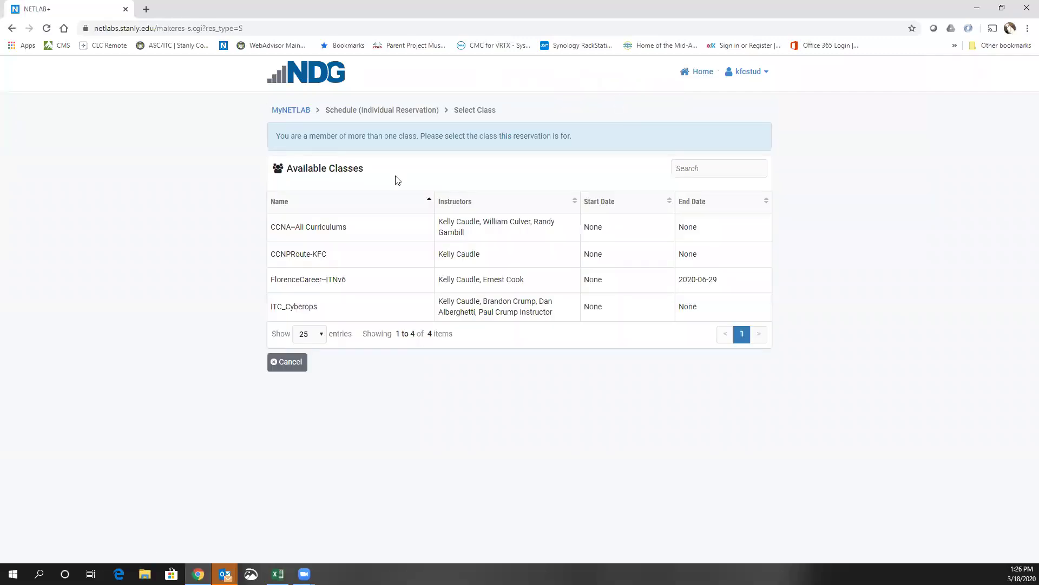
{"action": "left_click", "coordinate": [317, 282]}
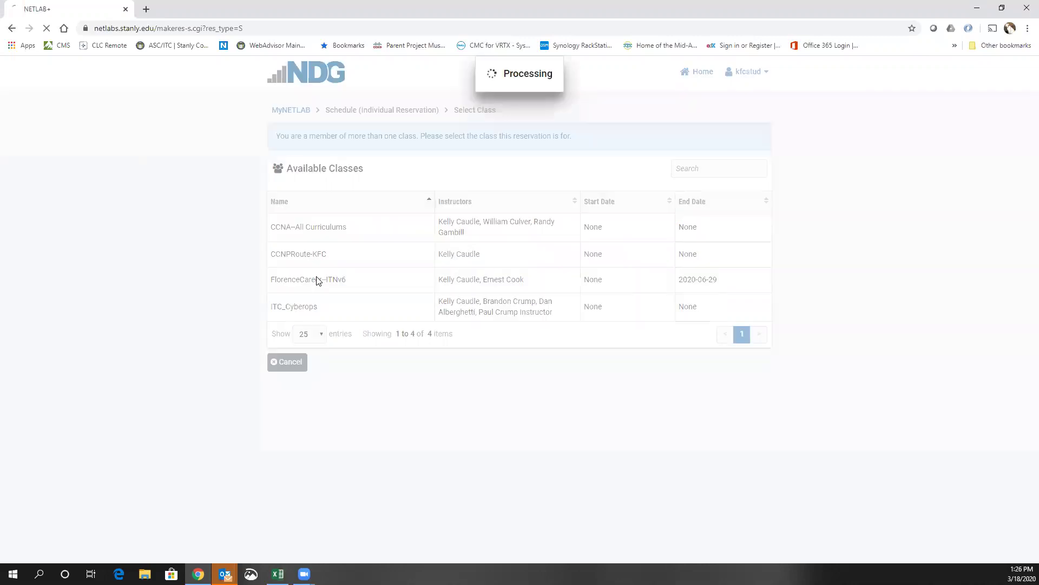
{"action": "scroll", "coordinate": [359, 265], "scroll_direction": "down", "scroll_amount": 2}
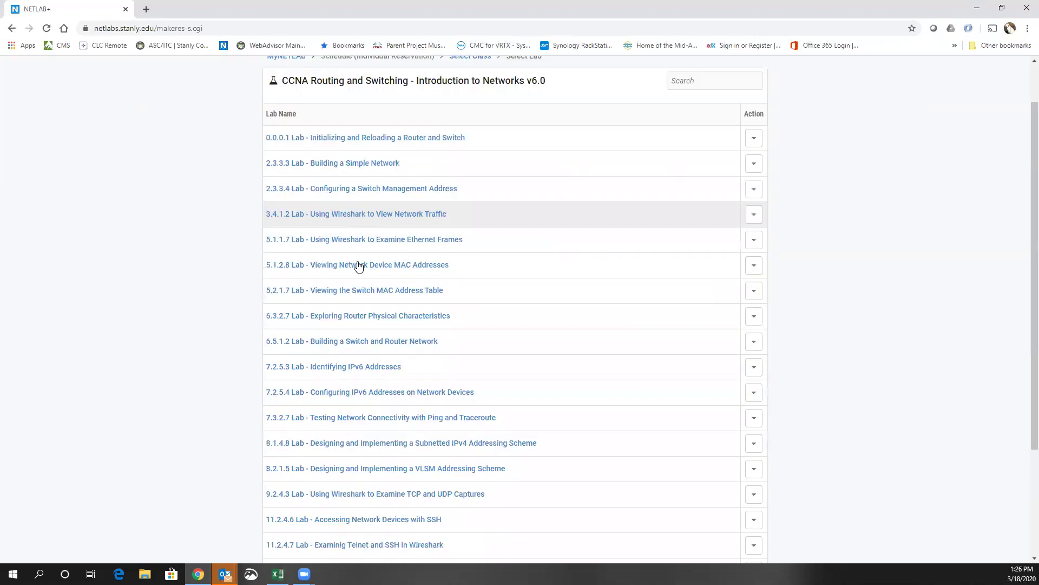
{"action": "scroll", "coordinate": [363, 265], "scroll_direction": "down", "scroll_amount": 2}
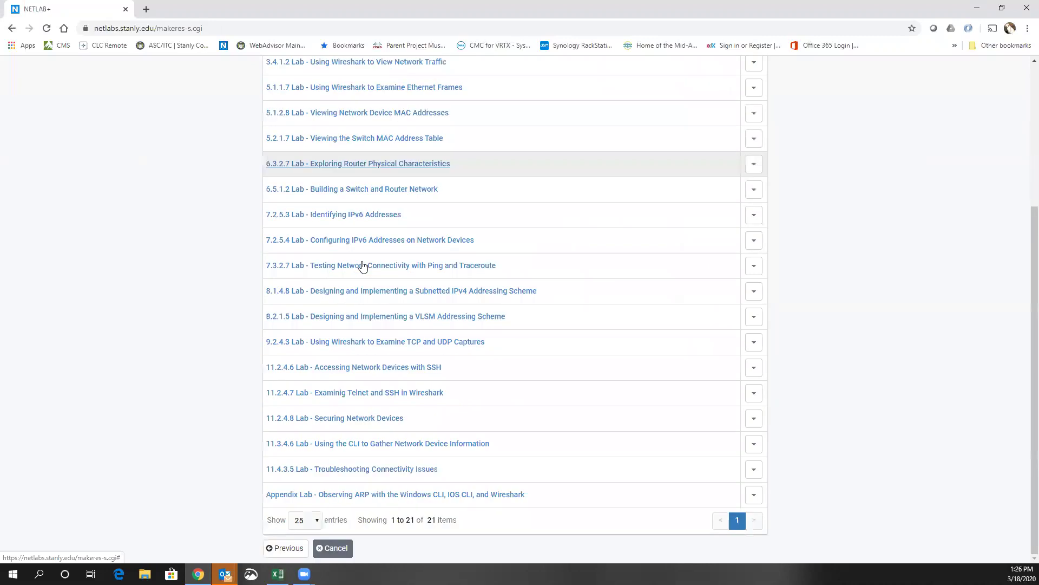
{"action": "scroll", "coordinate": [363, 265], "scroll_direction": "up", "scroll_amount": 4}
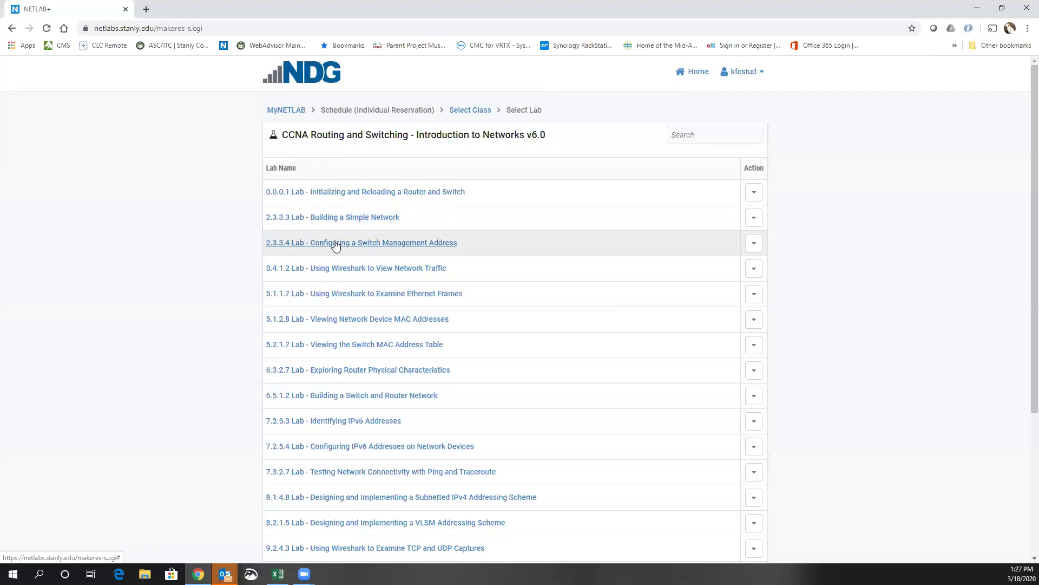
{"action": "scroll", "coordinate": [335, 246], "scroll_direction": "down", "scroll_amount": 1}
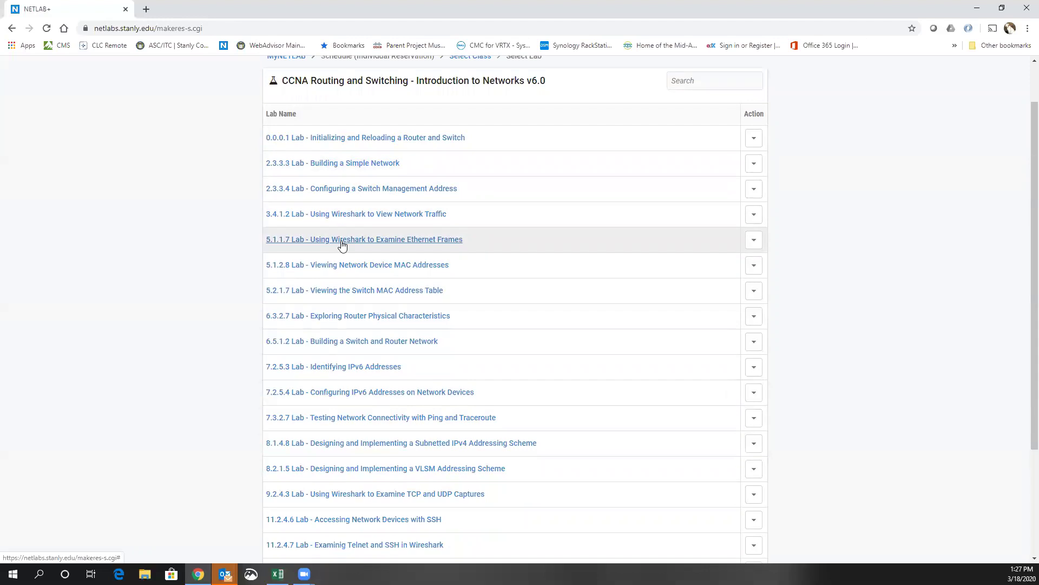
- Try reserving MAP/ASA Pod16 on March 18 at the current time for the 6.5.1.2 Building a Switch and Router Network lab, and cancel
{"action": "left_click", "coordinate": [347, 341]}
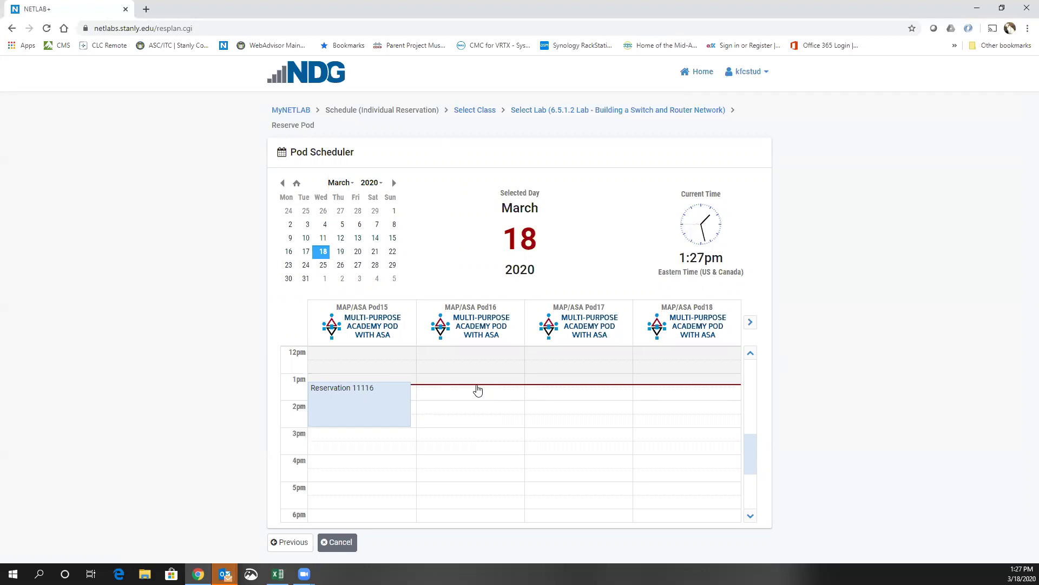
{"action": "left_click", "coordinate": [478, 390]}
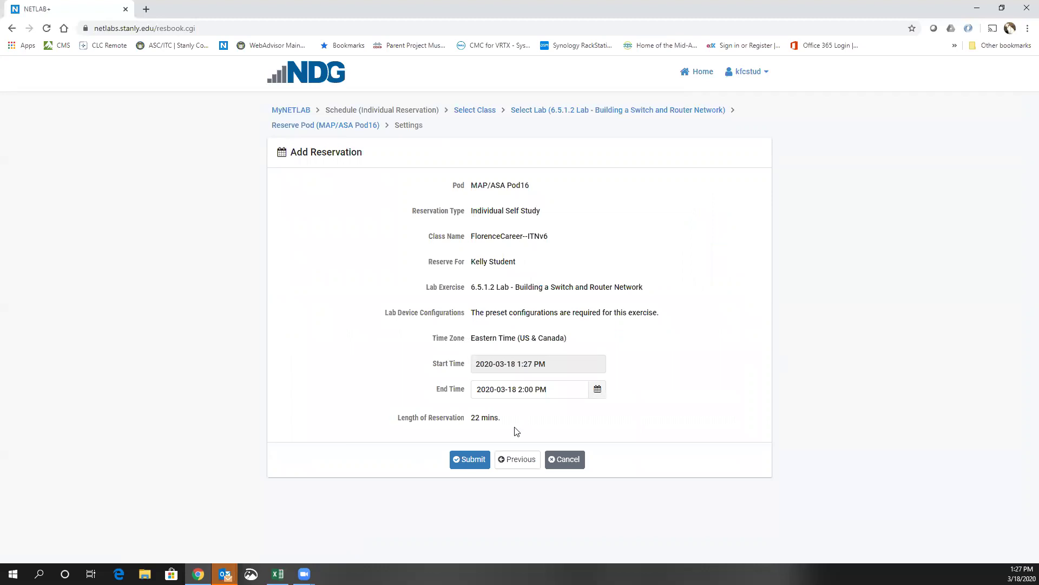
{"action": "left_click", "coordinate": [567, 460]}
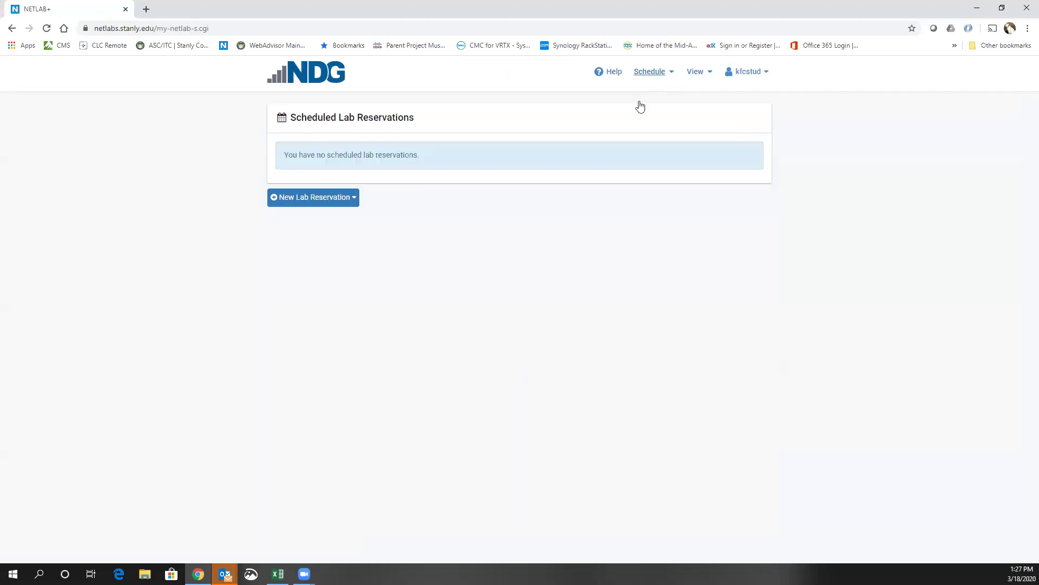
- Start an individual reservation of 6.5.1.2 Lab - Building a Switch and Router Network for the FlorenceCareer--ITNv6 class
{"action": "left_click", "coordinate": [652, 71]}
{"action": "left_click", "coordinate": [628, 99]}
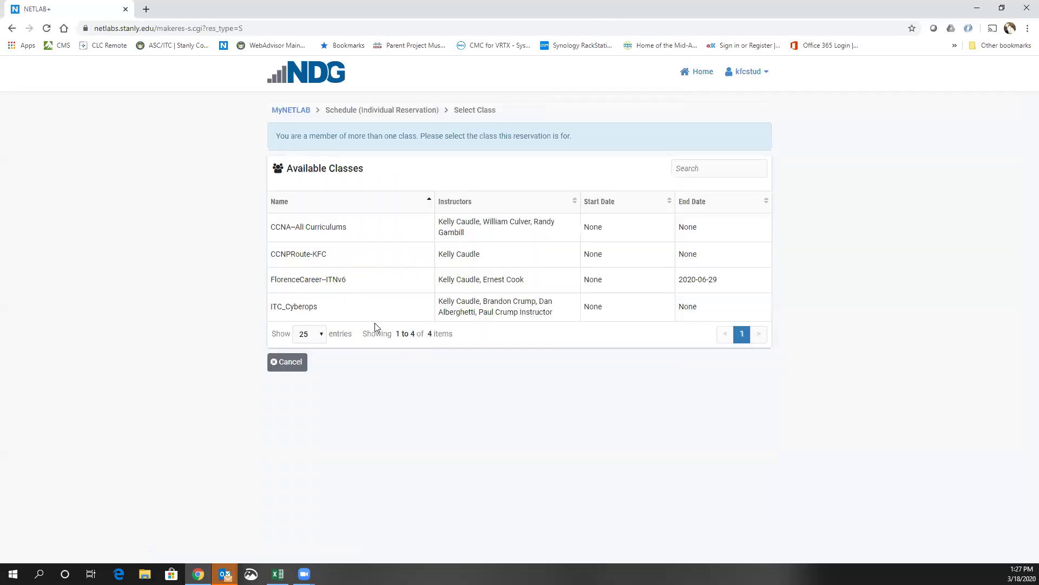
{"action": "left_click", "coordinate": [312, 281]}
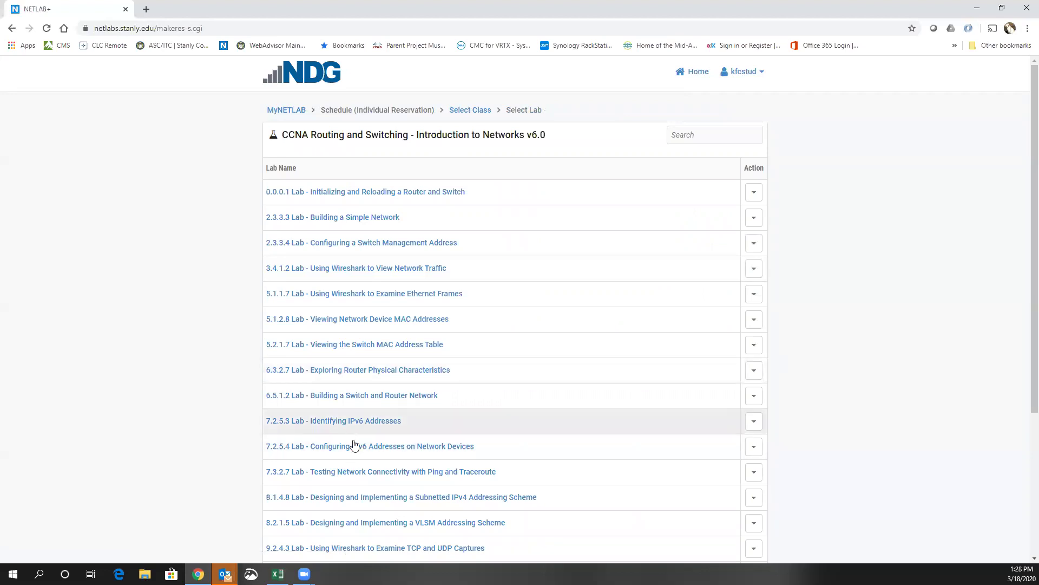
{"action": "left_click", "coordinate": [349, 396]}
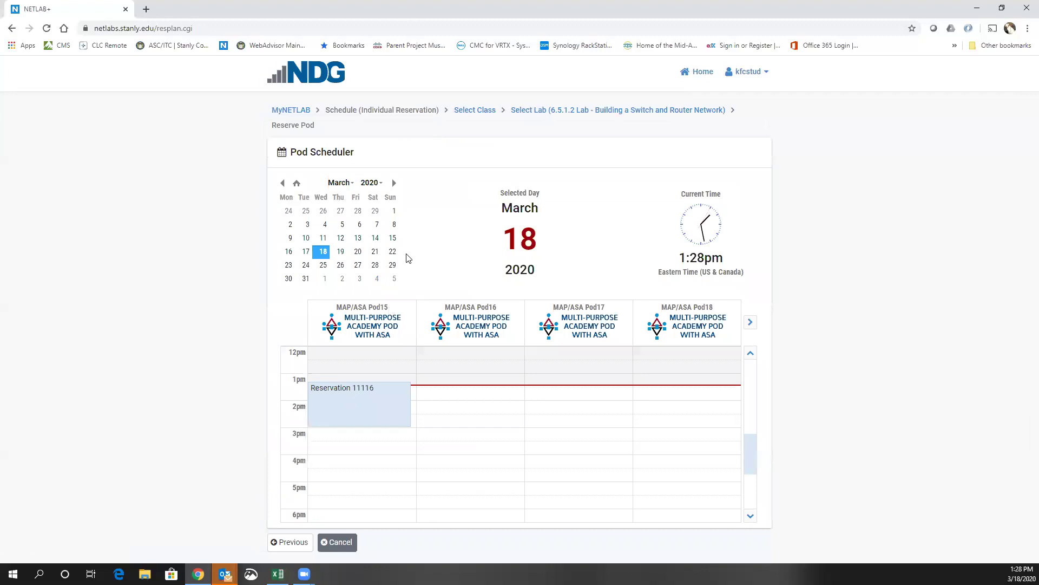
- Pick the 1:00 PM slot of MAP/ASA Pod17 on March 20, 2020
{"action": "left_click", "coordinate": [358, 238]}
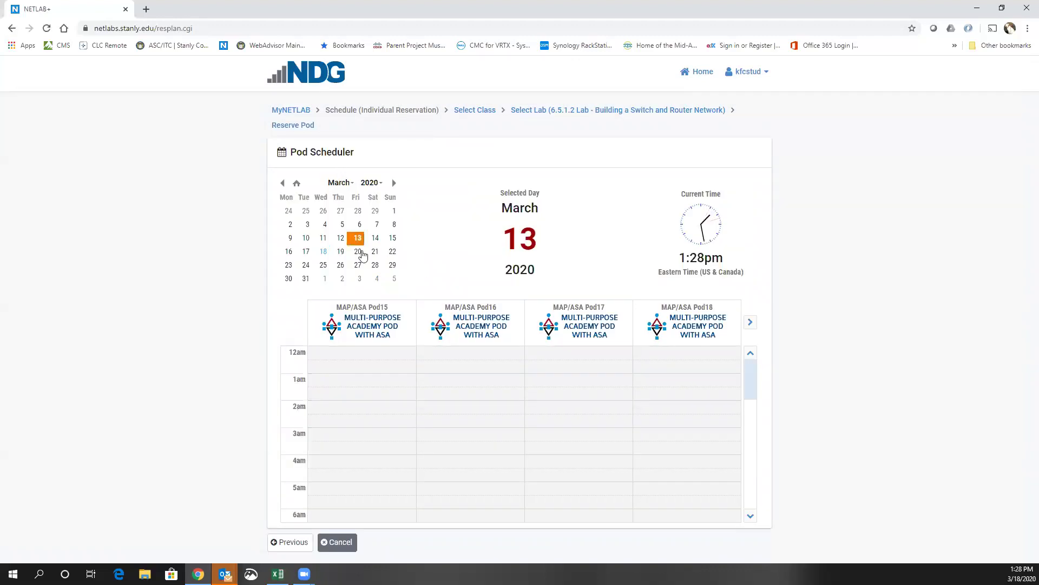
{"action": "left_click", "coordinate": [358, 253]}
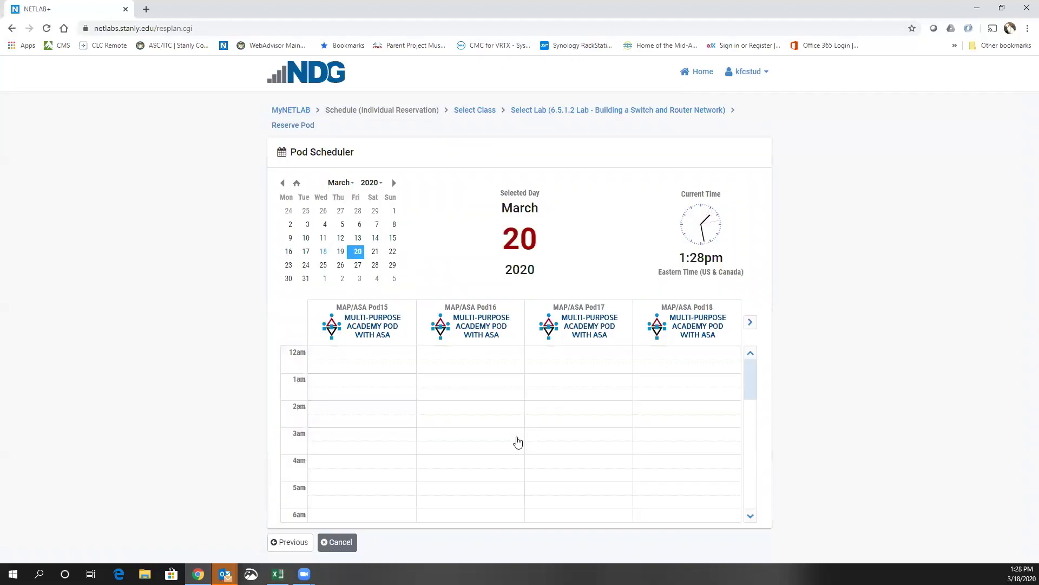
{"action": "scroll", "coordinate": [530, 424], "scroll_direction": "down", "scroll_amount": 3}
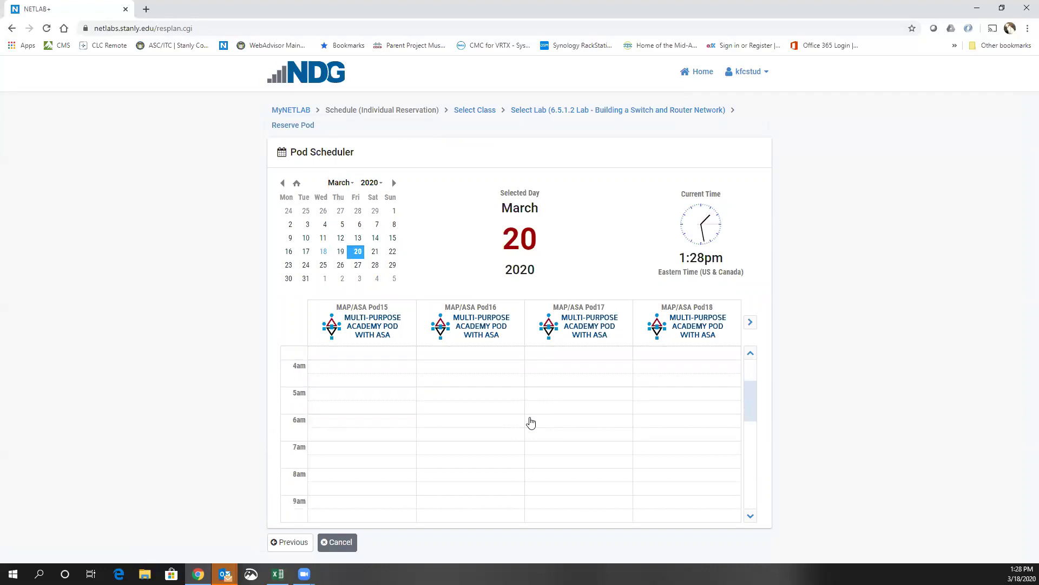
{"action": "scroll", "coordinate": [531, 423], "scroll_direction": "down", "scroll_amount": 3}
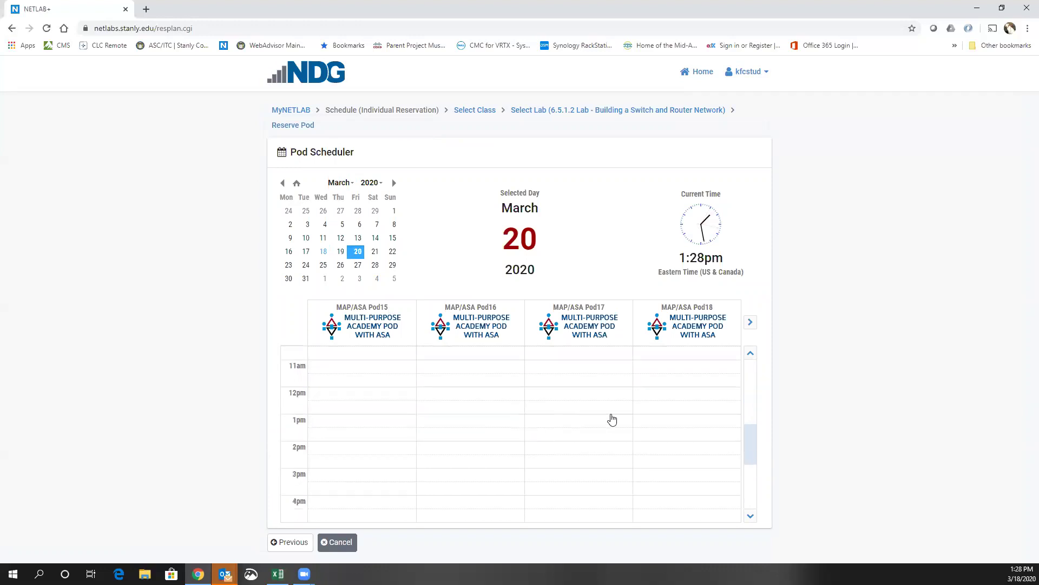
{"action": "left_click", "coordinate": [579, 428]}
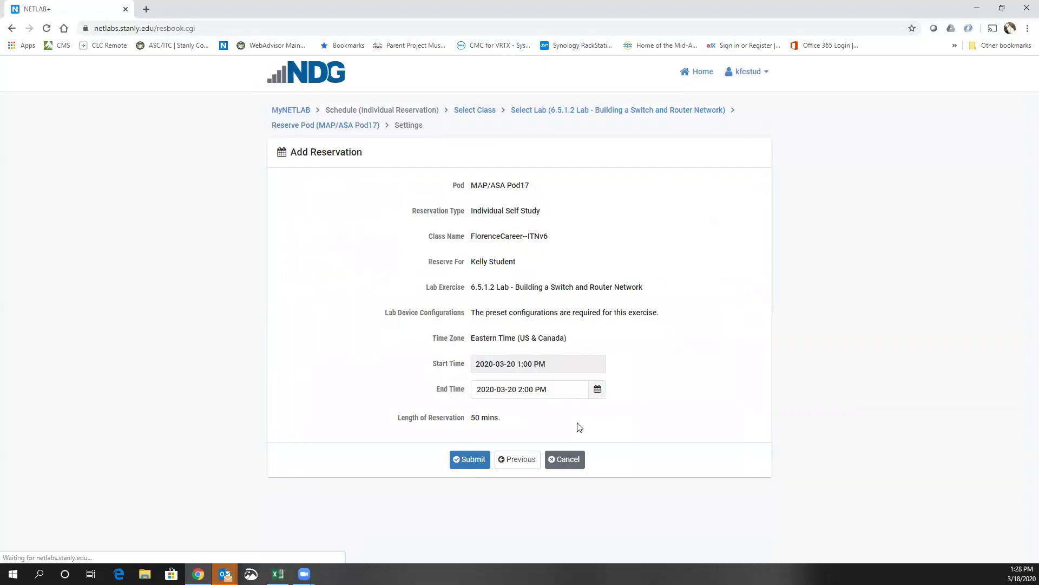
- Set the reservation's end time to 2020-03-20 3:30 PM and submit it
{"action": "left_click", "coordinate": [597, 390]}
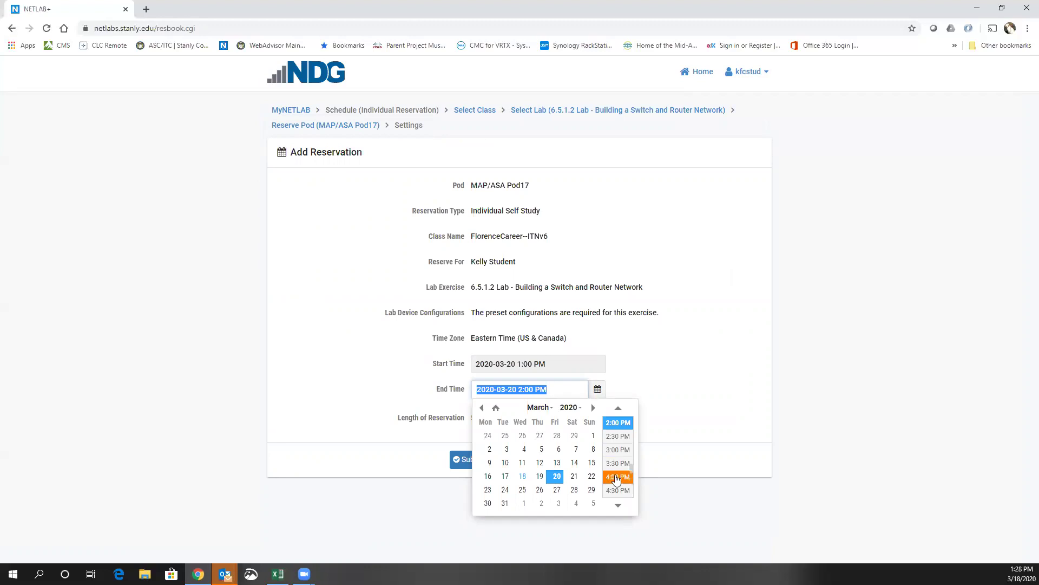
{"action": "left_click", "coordinate": [619, 468]}
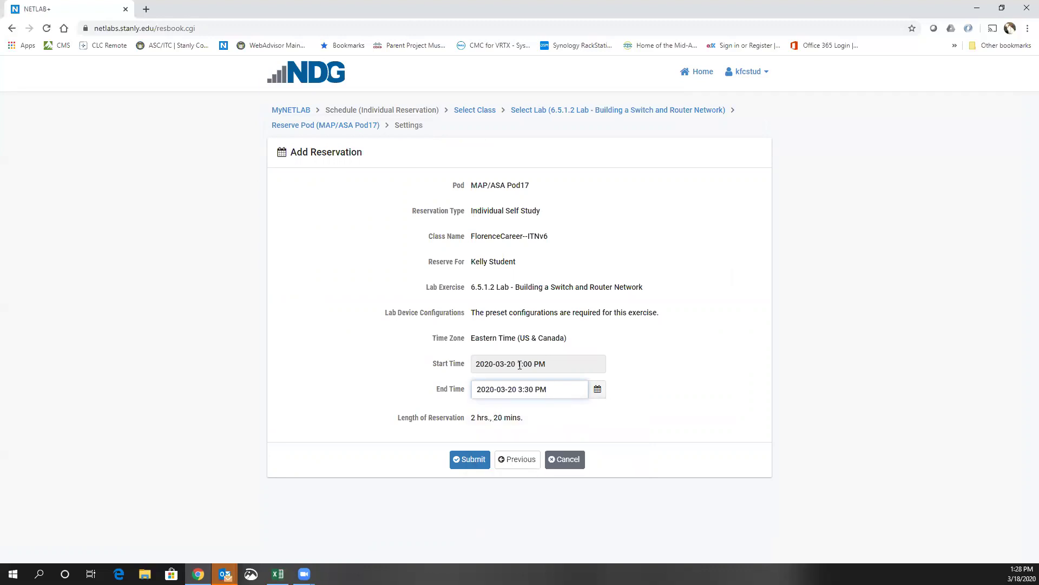
{"action": "left_click", "coordinate": [472, 461]}
{"action": "left_click", "coordinate": [516, 212]}
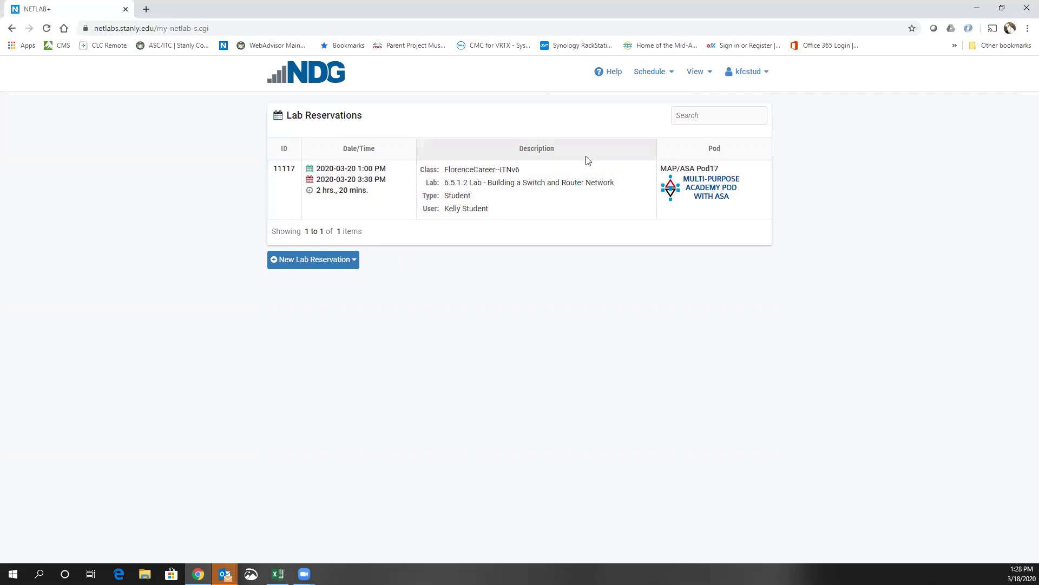
- Start another individual reservation of the 6.5.1.2 Building a Switch and Router Network lab for the FlorenceCareer--ITNv6 class
{"action": "left_click", "coordinate": [638, 73]}
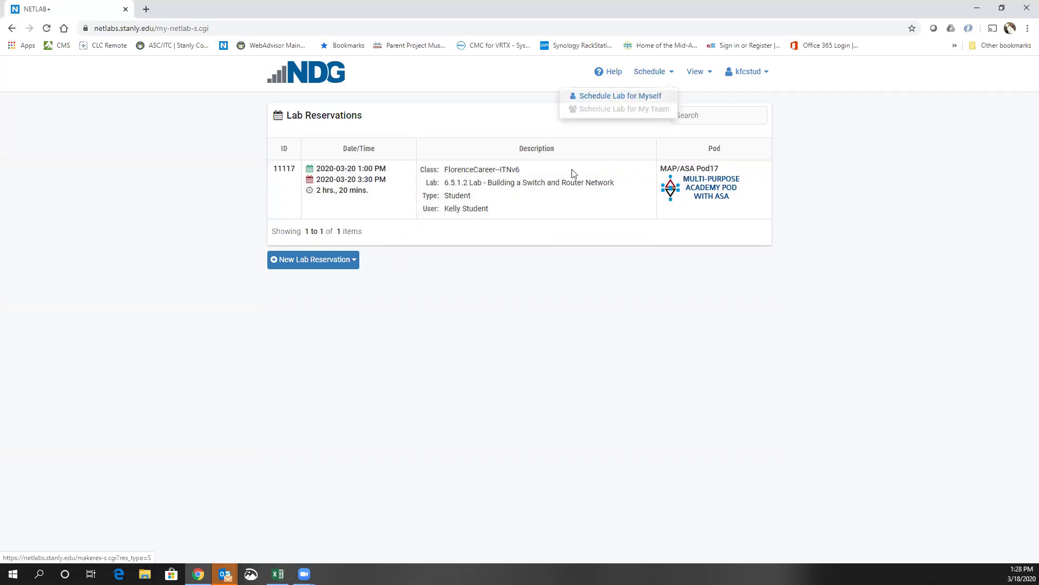
{"action": "left_click", "coordinate": [634, 97]}
{"action": "left_click", "coordinate": [337, 280]}
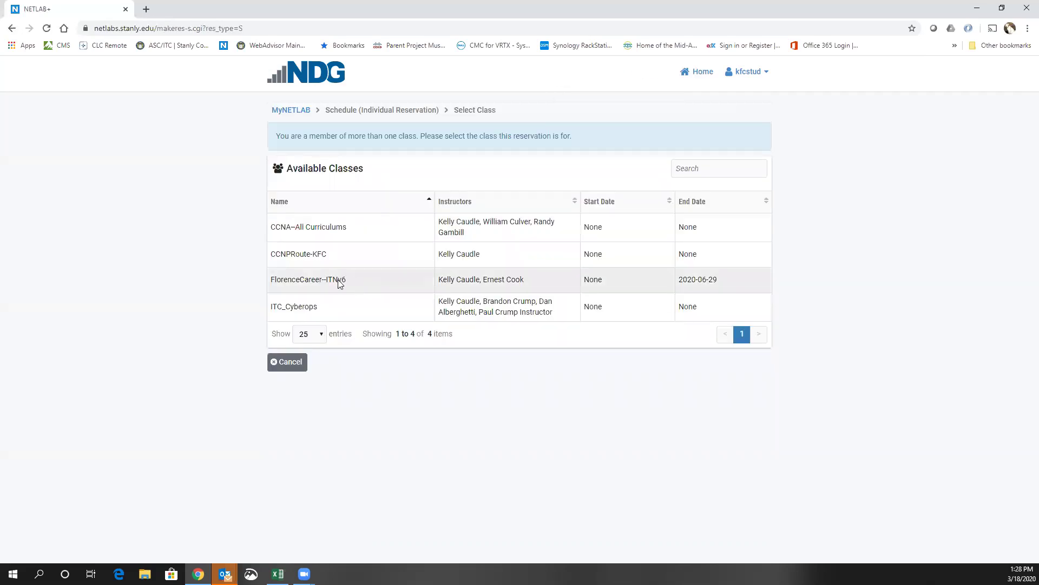
{"action": "left_click", "coordinate": [362, 391]}
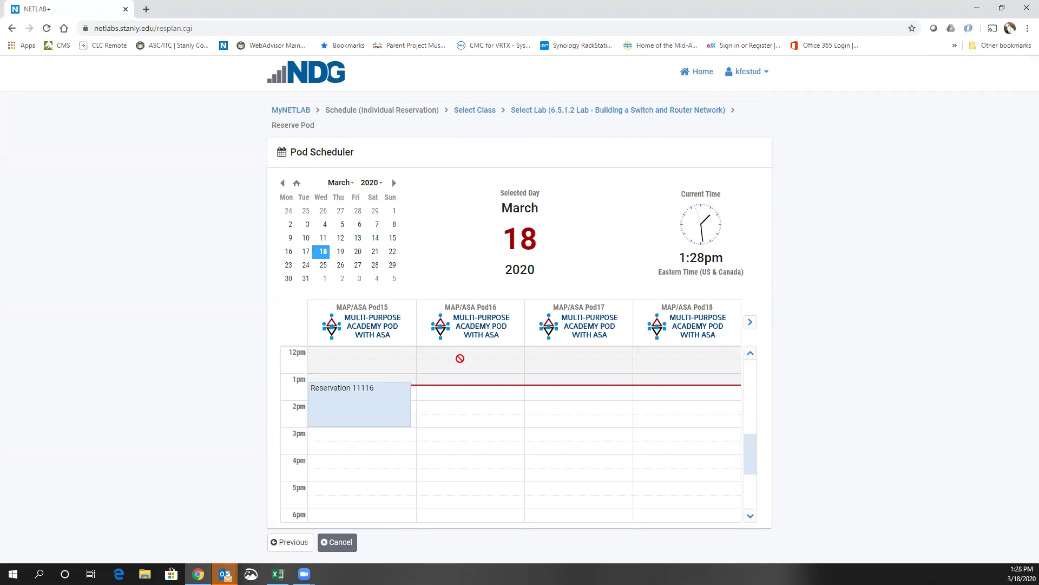
- Look through the available pods and pick the current time slot of MAP/ASA Pod16 on March 18, 2020
{"action": "left_click", "coordinate": [751, 323]}
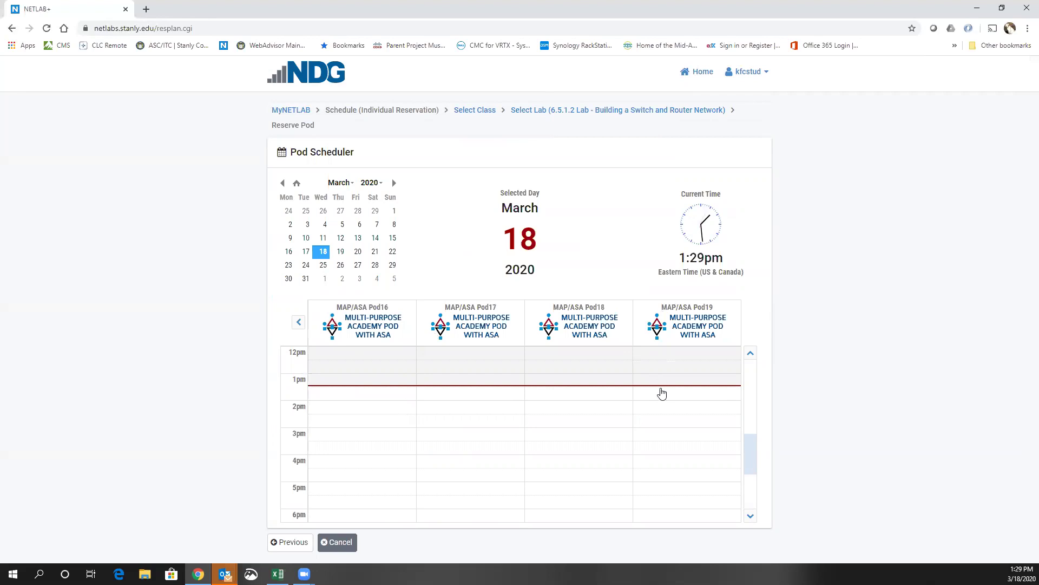
{"action": "left_click", "coordinate": [299, 322]}
{"action": "left_click", "coordinate": [302, 323]}
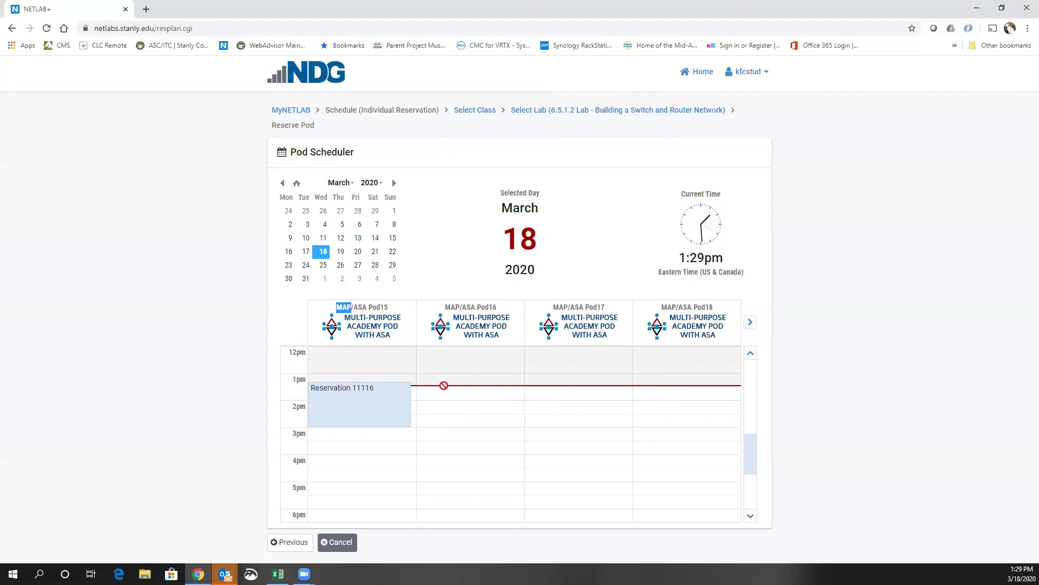
{"action": "left_click", "coordinate": [445, 391]}
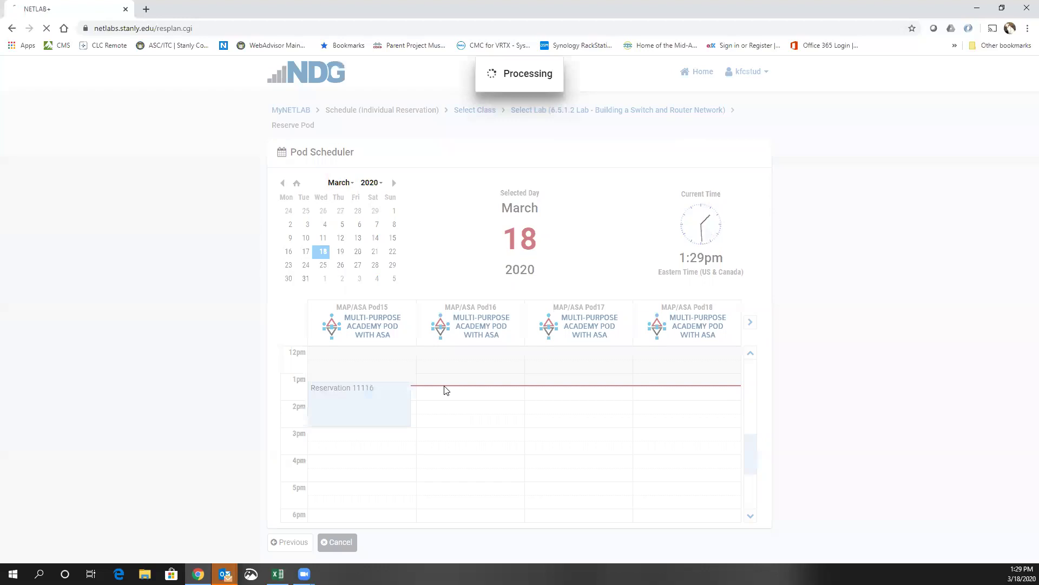
- Set the MAP/ASA Pod16 reservation's end time to 2020-03-18 4:00 PM, submit it and return to the reservation list
{"action": "left_click", "coordinate": [598, 389]}
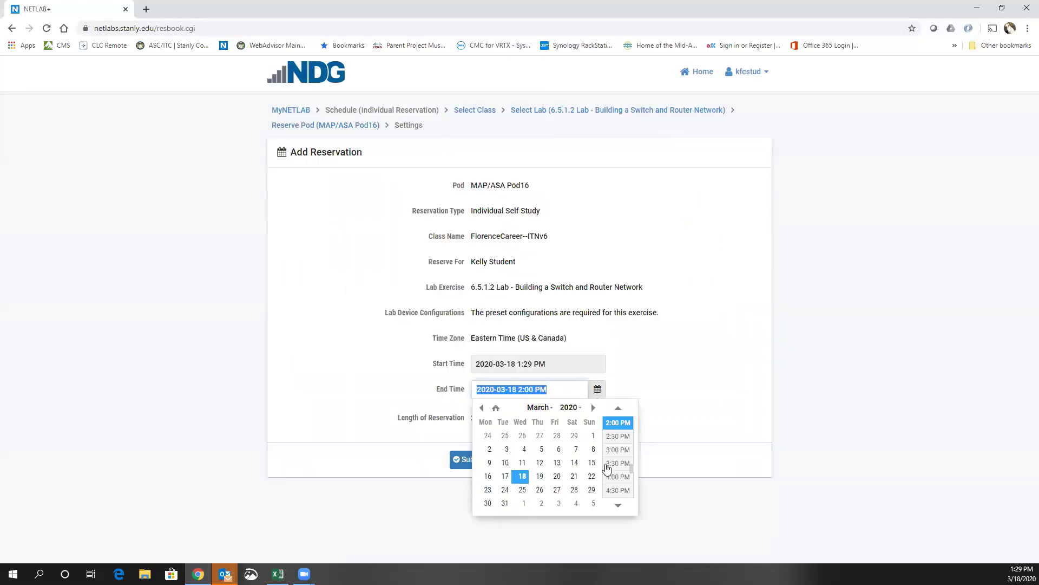
{"action": "left_click", "coordinate": [616, 476]}
{"action": "key", "text": "Return"}
{"action": "left_click", "coordinate": [511, 210]}
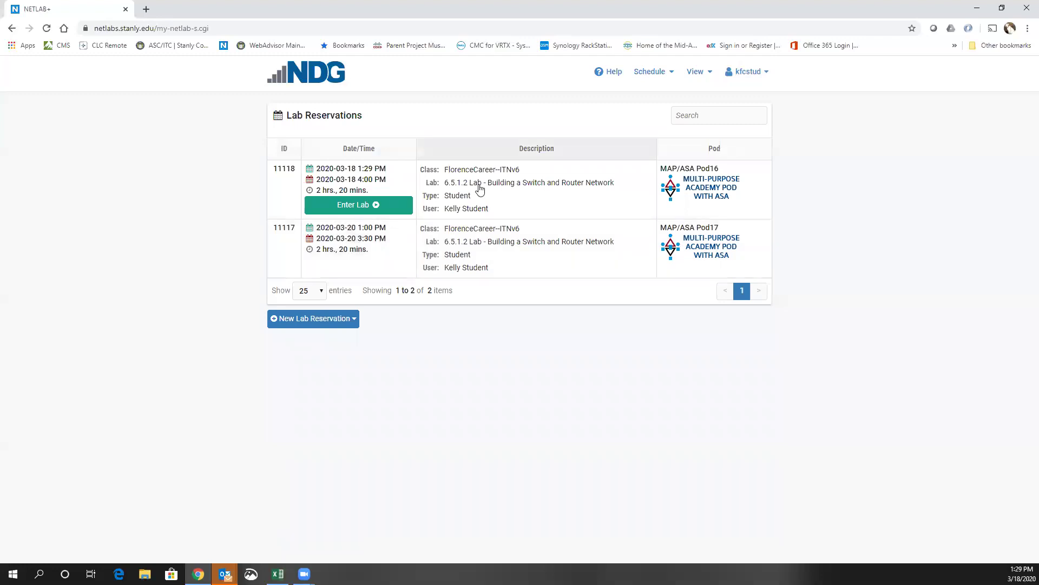
- Open the details of the March 20, 2020 MAP/ASA Pod17 reservation and cancel that reservation
{"action": "left_click", "coordinate": [353, 238]}
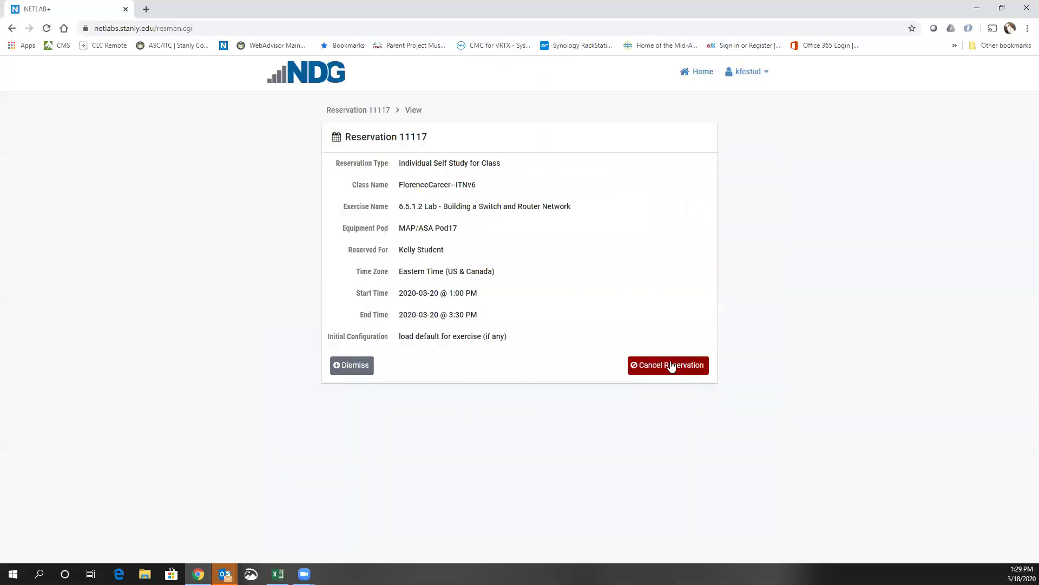
{"action": "left_click", "coordinate": [699, 75]}
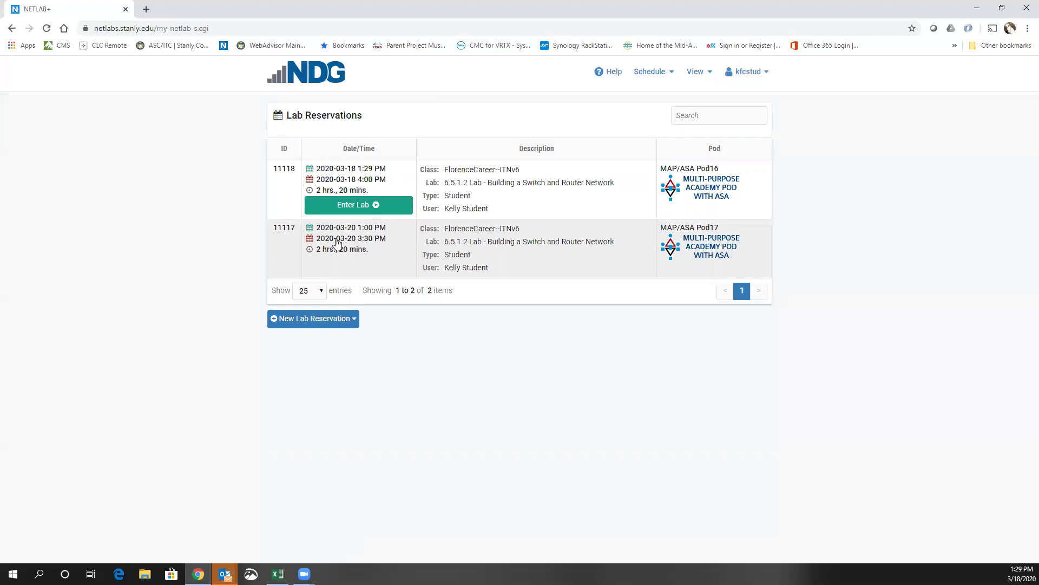
{"action": "left_click", "coordinate": [372, 242]}
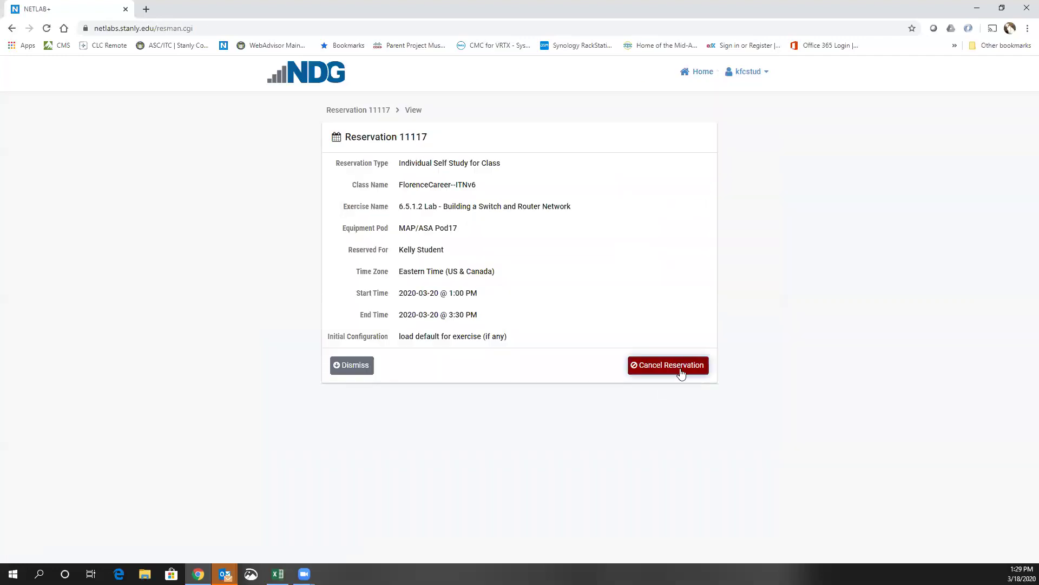
{"action": "left_click", "coordinate": [681, 373]}
{"action": "left_click", "coordinate": [483, 241]}
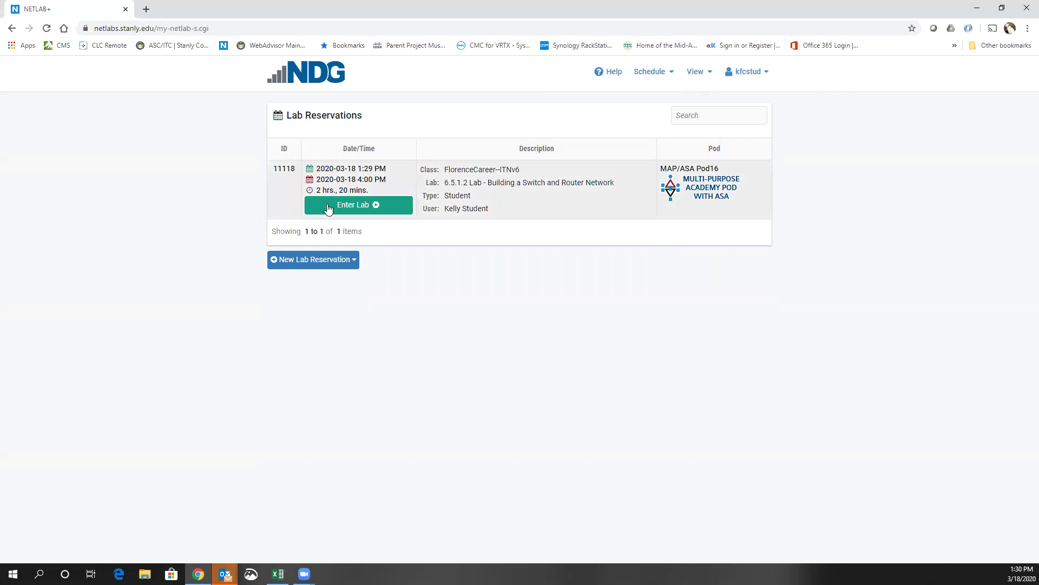
- Enter the lab reserved on MAP/ASA Pod16 and view its lab document and topology
{"action": "left_click", "coordinate": [365, 209]}
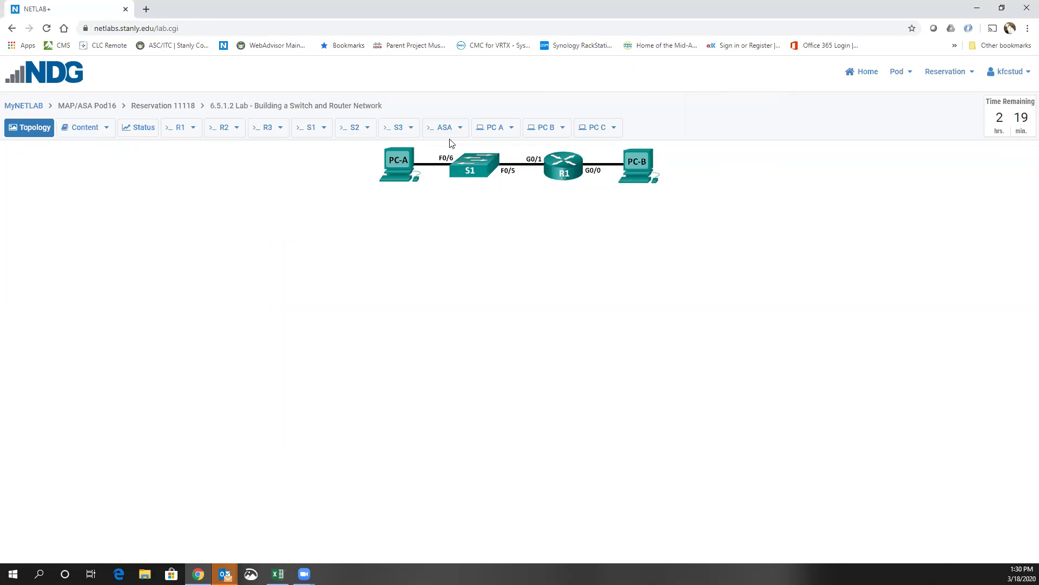
{"action": "left_click", "coordinate": [84, 128]}
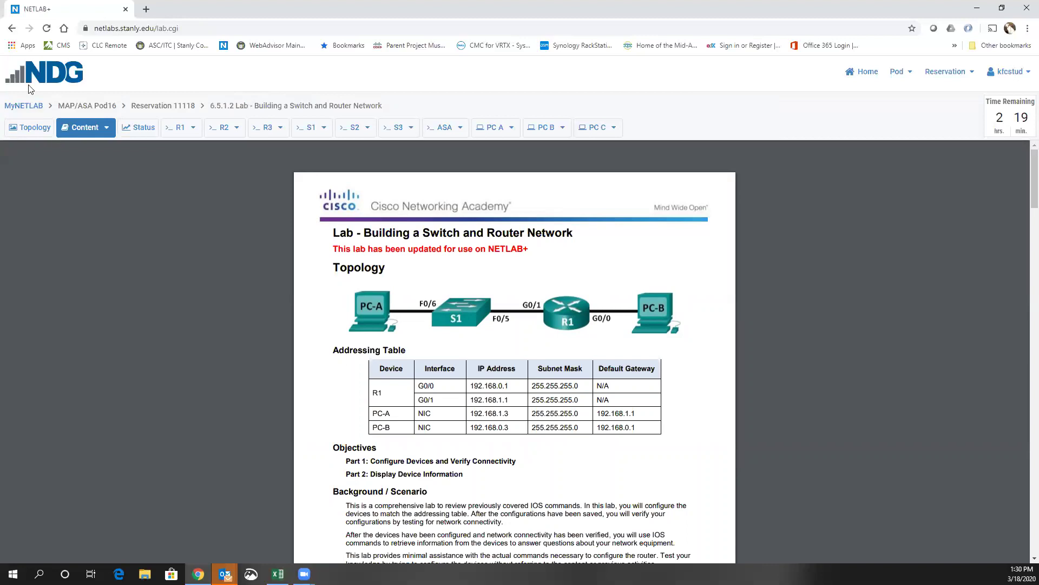
{"action": "left_click", "coordinate": [30, 128]}
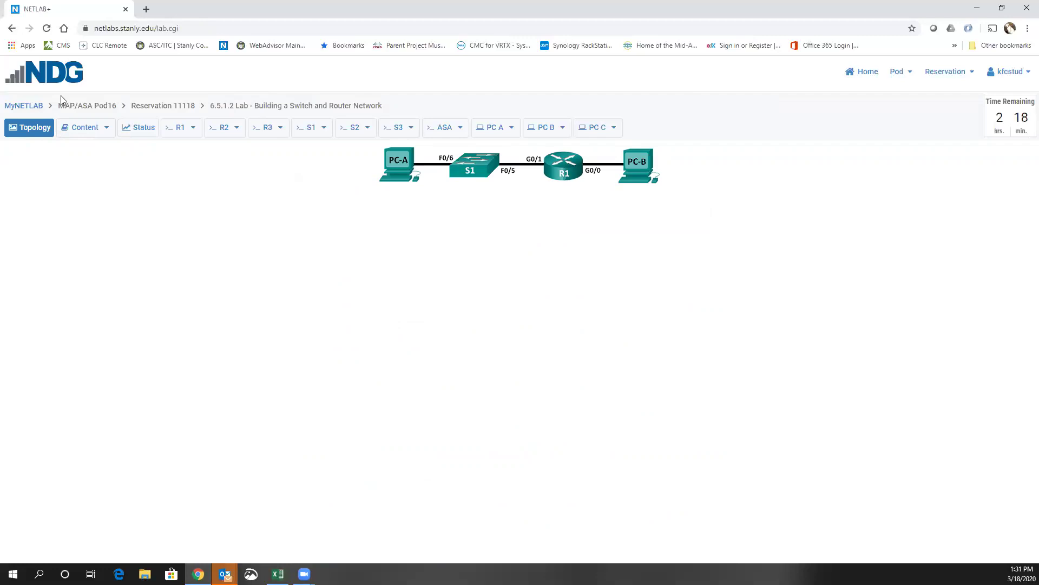
- Read through the Building a Switch and Router Network lab document, covering the Part 1 device configuration steps
{"action": "left_click", "coordinate": [89, 132]}
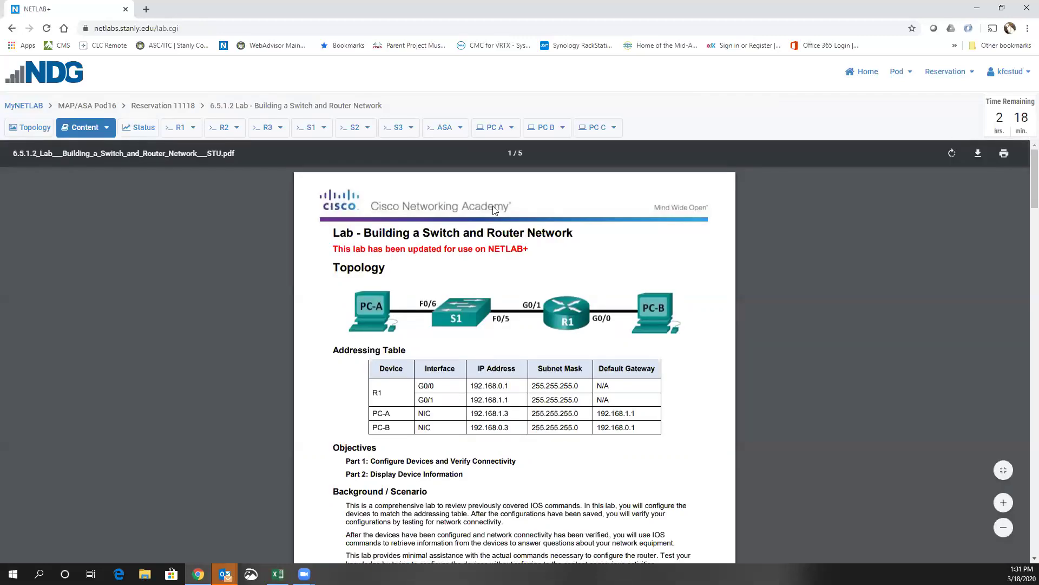
{"action": "scroll", "coordinate": [457, 301], "scroll_direction": "down", "scroll_amount": 4}
{"action": "scroll", "coordinate": [449, 297], "scroll_direction": "down", "scroll_amount": 7}
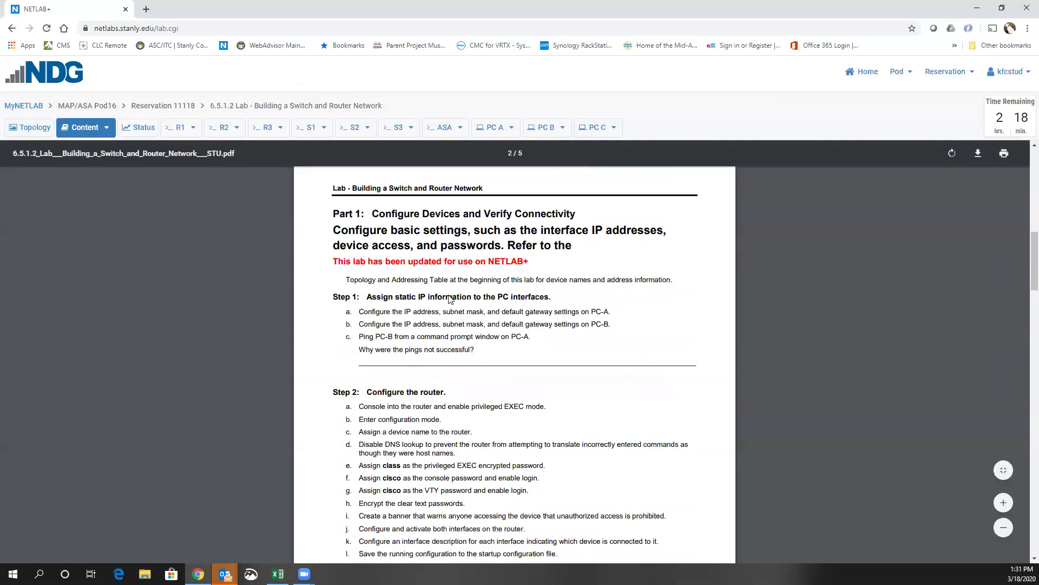
{"action": "scroll", "coordinate": [449, 299], "scroll_direction": "down", "scroll_amount": 8}
{"action": "scroll", "coordinate": [449, 299], "scroll_direction": "up", "scroll_amount": 3}
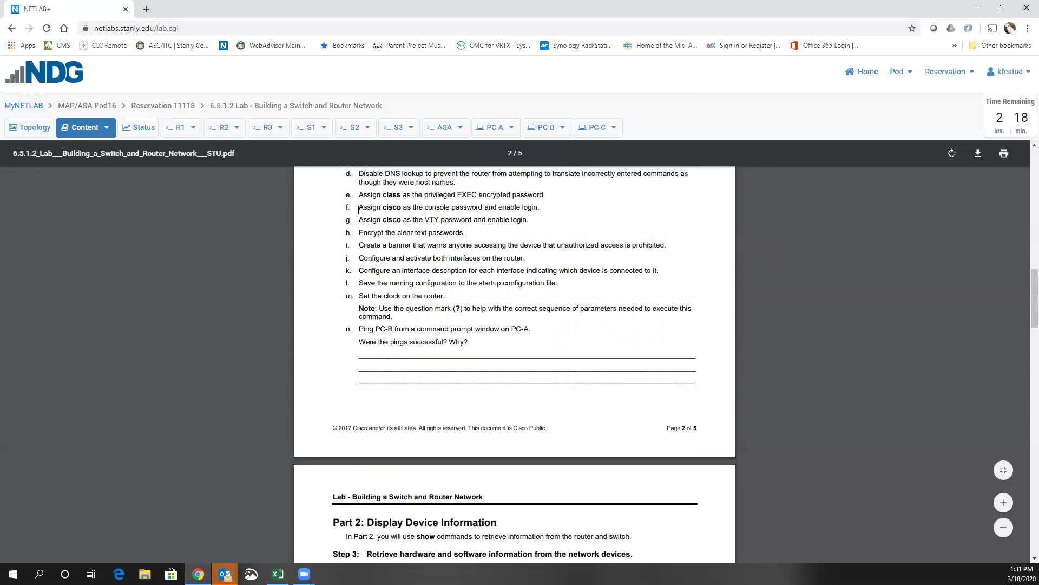
- Open switch S1's console from the topology diagram, check its boot progress and return to the topology
{"action": "left_click", "coordinate": [29, 130]}
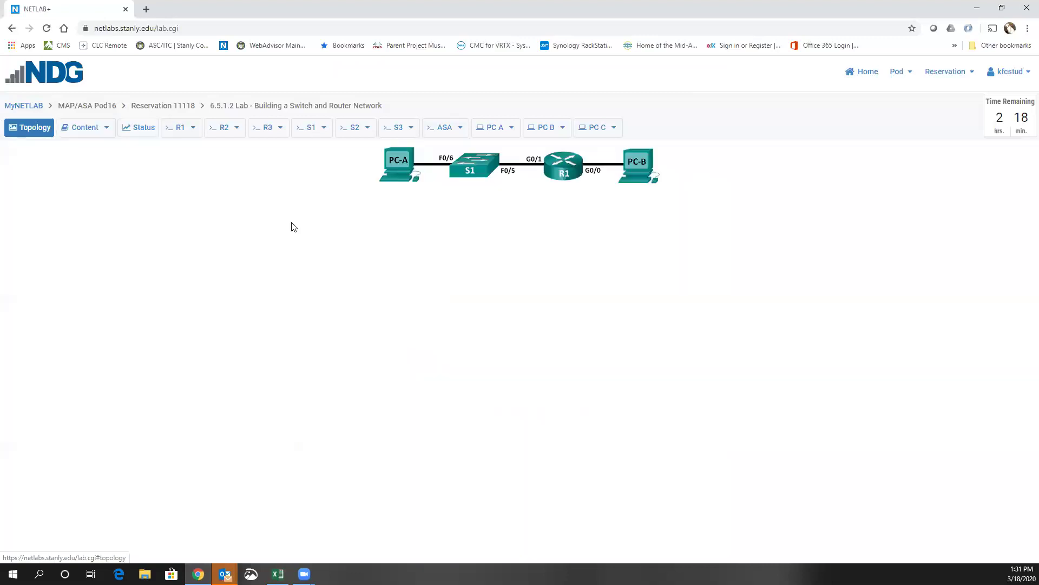
{"action": "left_click", "coordinate": [475, 172]}
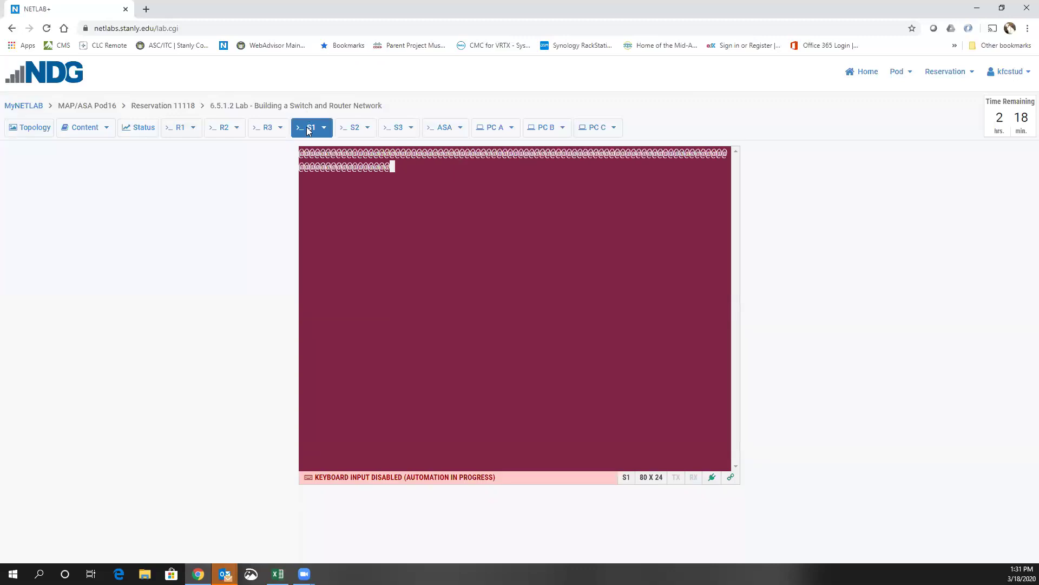
{"action": "left_click", "coordinate": [30, 127]}
{"action": "left_click", "coordinate": [475, 172]}
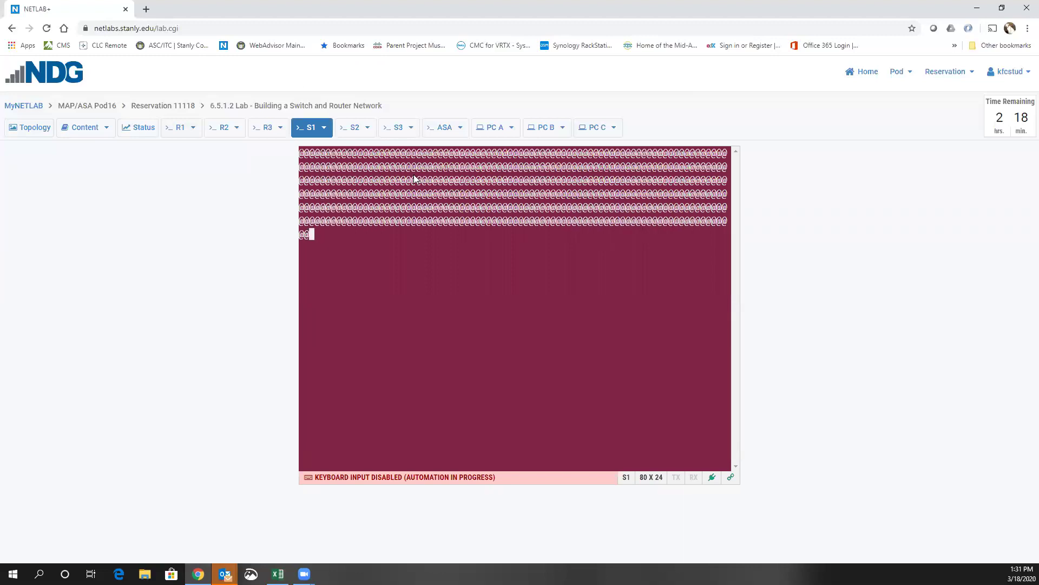
{"action": "left_click", "coordinate": [39, 127]}
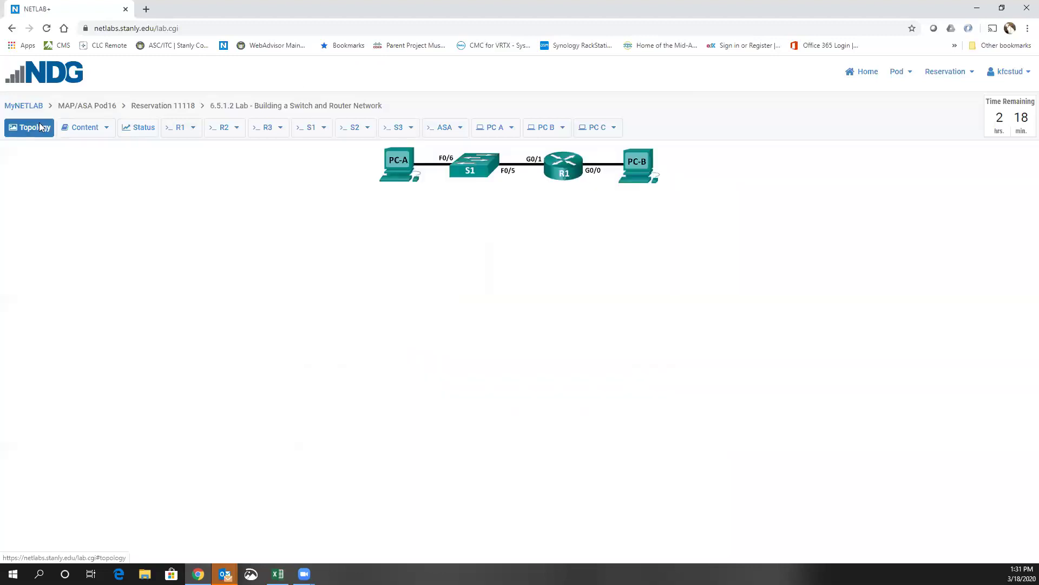
- Open router R1's console from the topology diagram, test whether it accepts input and return to the topology
{"action": "left_click", "coordinate": [561, 162]}
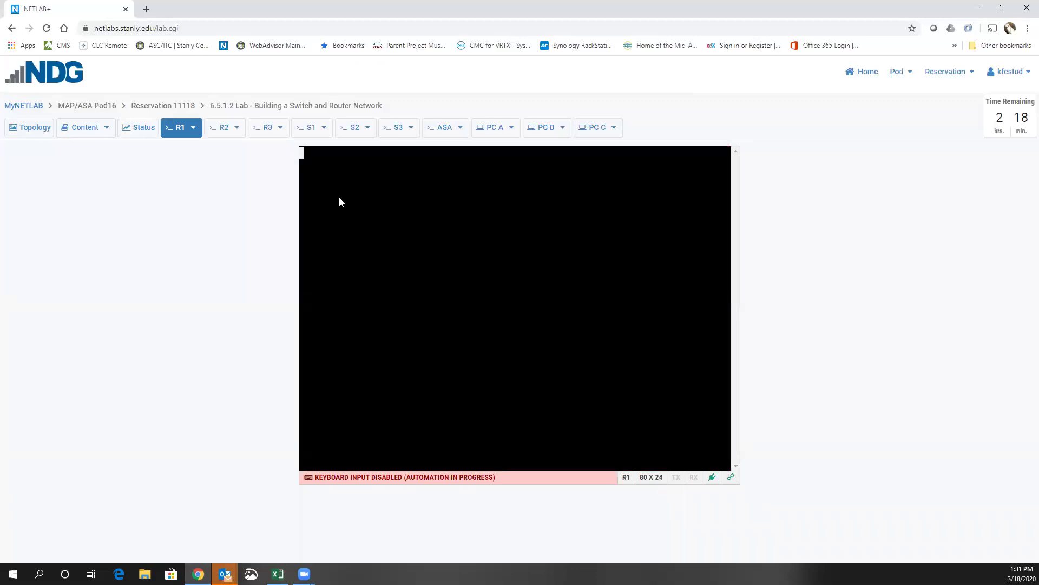
{"action": "key", "text": "Return"}
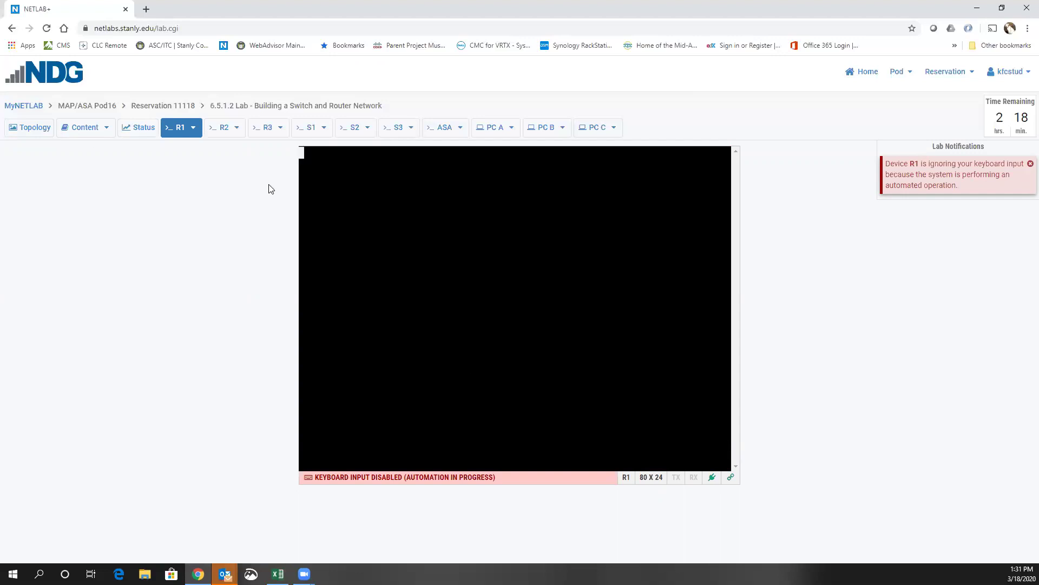
{"action": "left_click", "coordinate": [34, 134]}
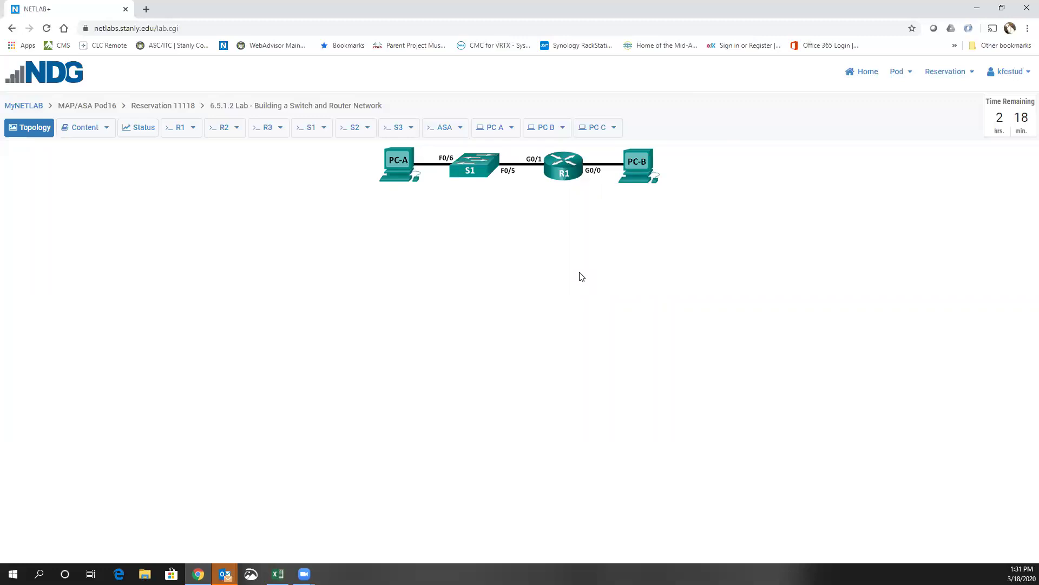
- Look at the PC A and PC C desktops and the lab document, finishing on the topology
{"action": "left_click", "coordinate": [495, 129]}
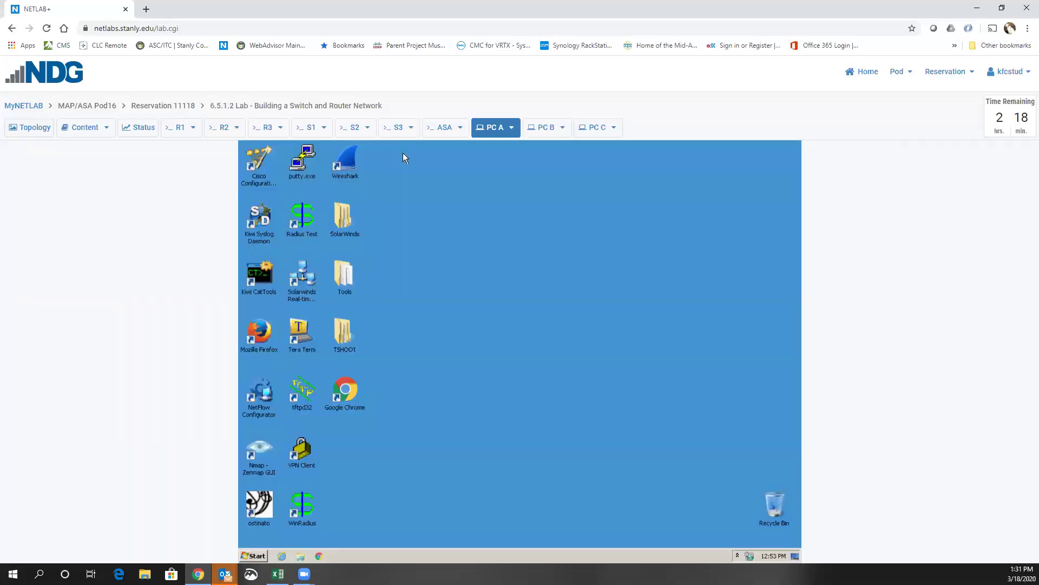
{"action": "left_click", "coordinate": [598, 128]}
{"action": "left_click", "coordinate": [83, 130]}
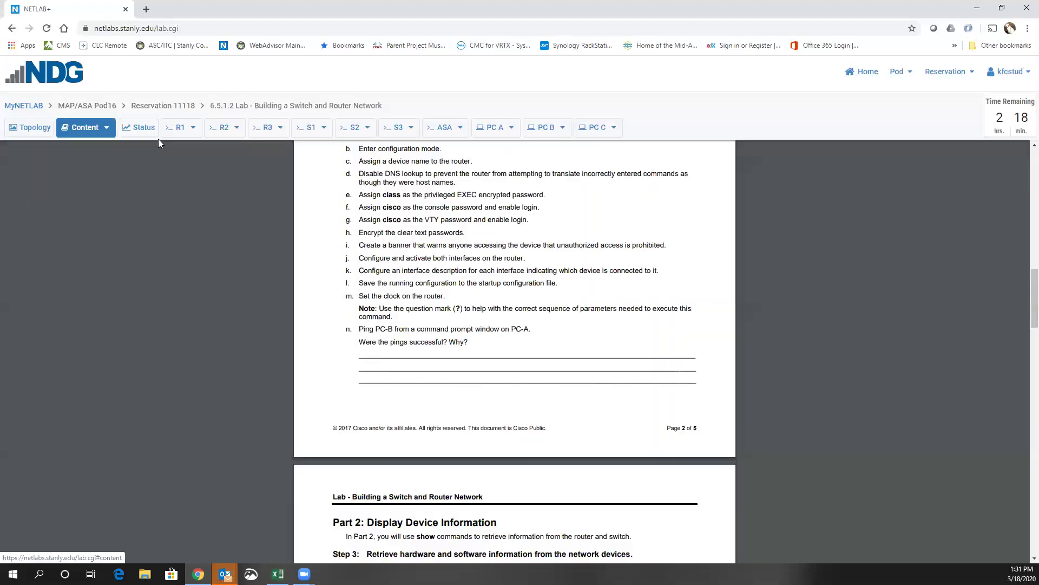
{"action": "left_click", "coordinate": [28, 136]}
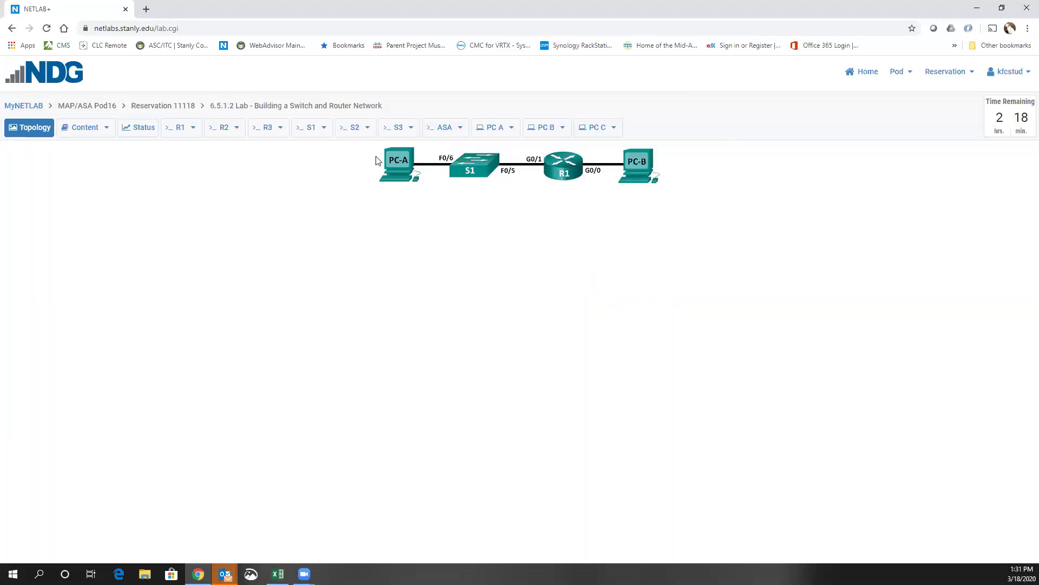
- Check whether the R1 and S1 consoles accept input yet and watch R1's boot progress
{"action": "left_click", "coordinate": [560, 160]}
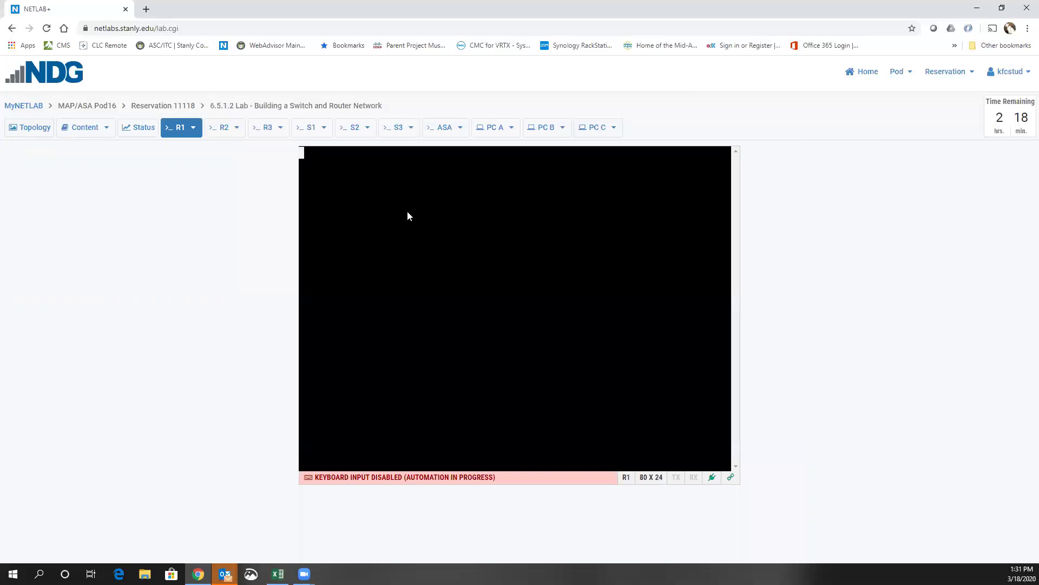
{"action": "key", "text": "Return"}
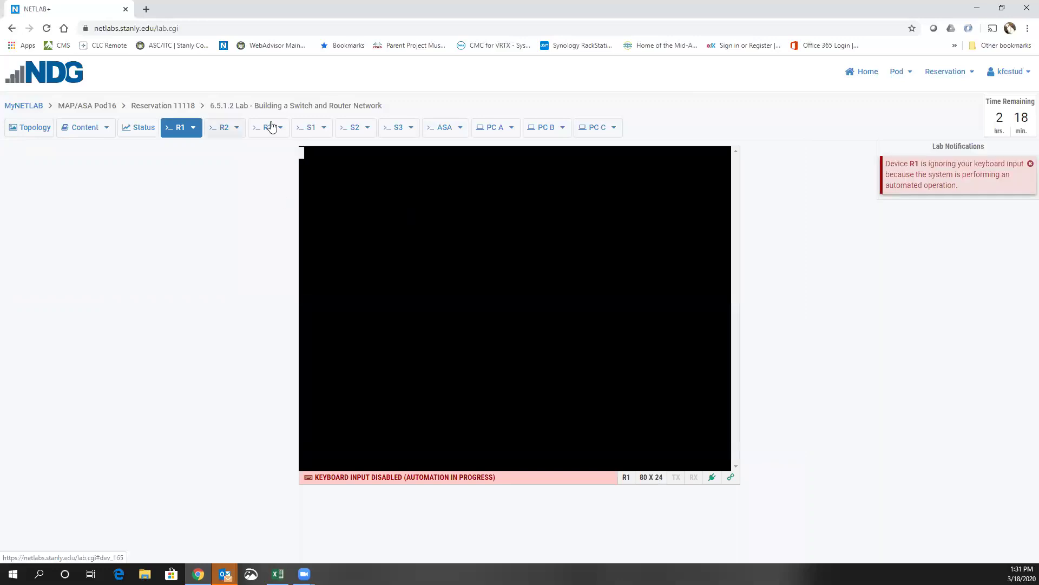
{"action": "left_click", "coordinate": [311, 128]}
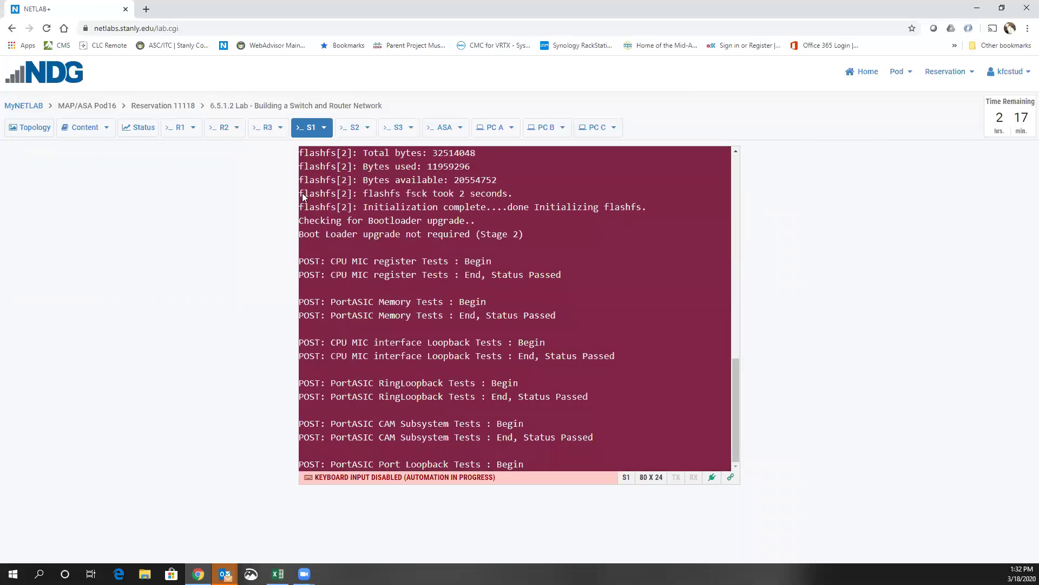
{"action": "key", "text": "Return"}
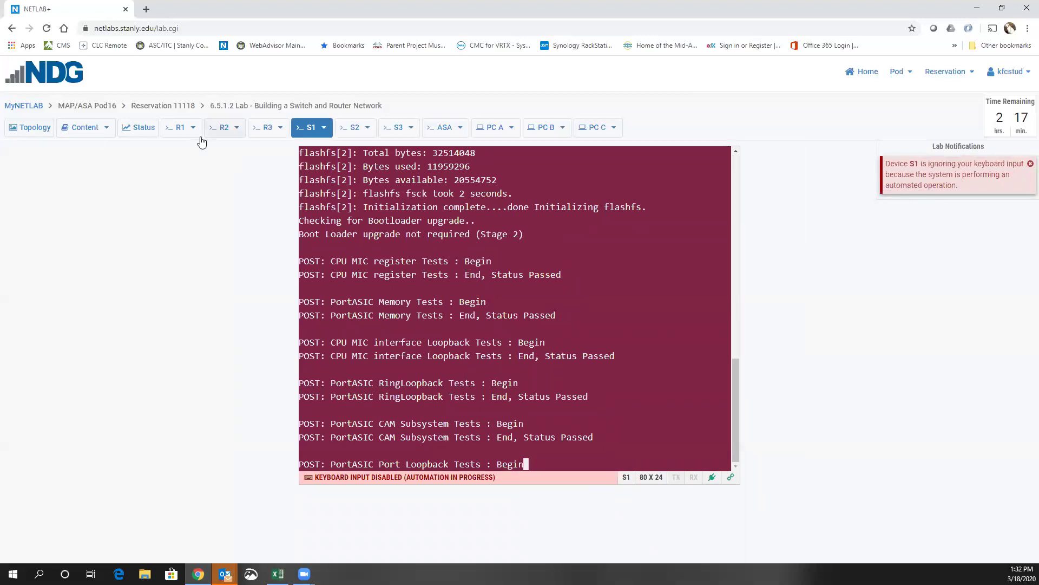
{"action": "left_click", "coordinate": [183, 129]}
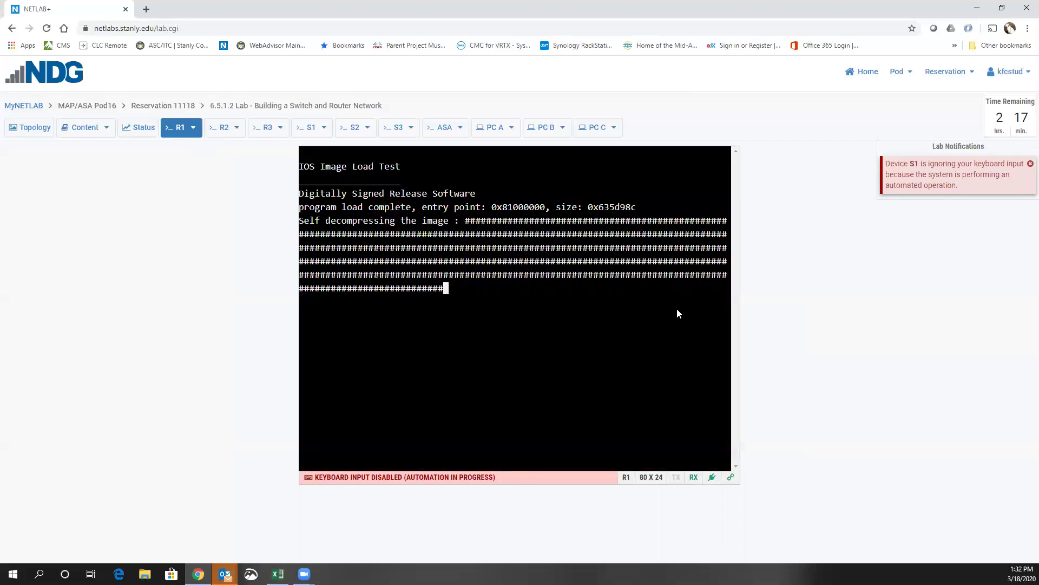
{"action": "left_click", "coordinate": [31, 125]}
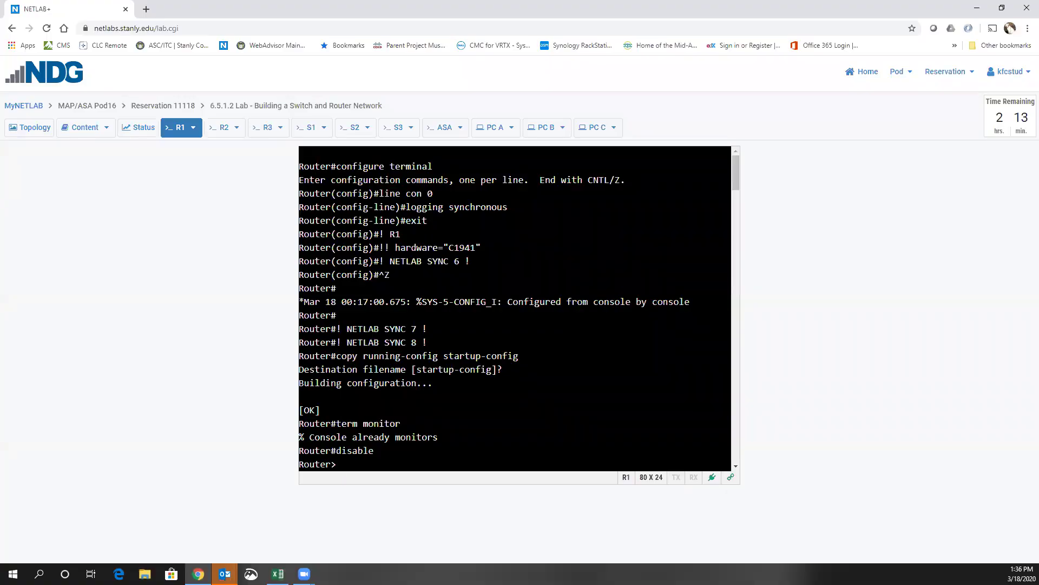
- In router R1's console, enter privileged EXEC mode and display the version information with sh ver
{"action": "key", "text": "alt+Tab"}
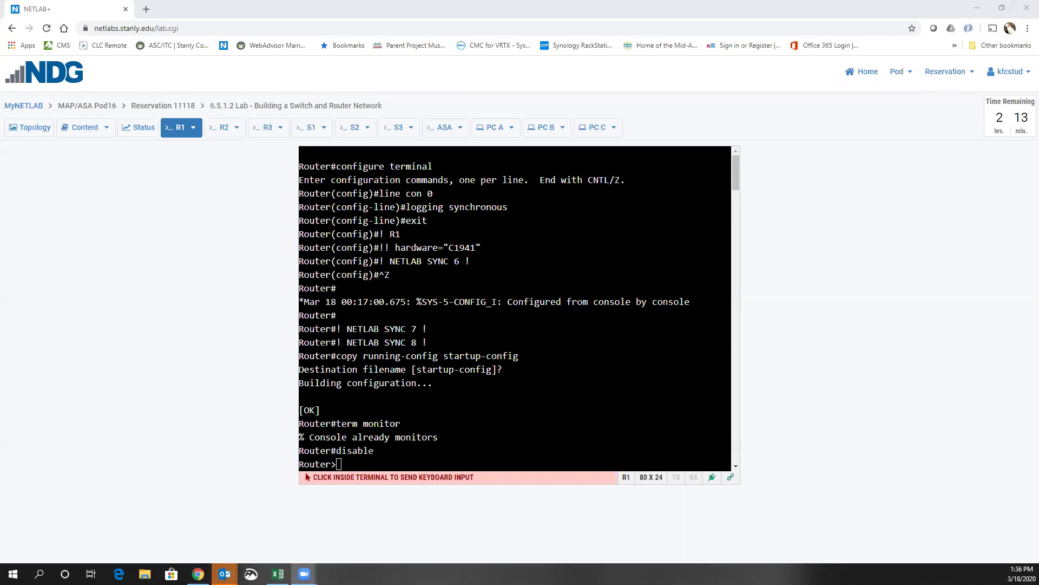
{"action": "left_click", "coordinate": [362, 285]}
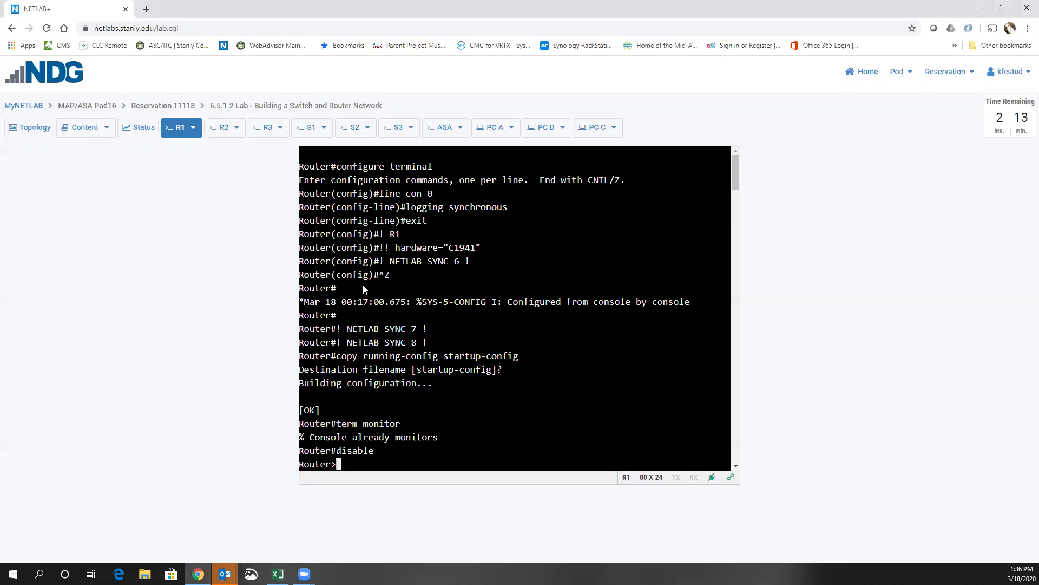
{"action": "key", "text": "Return"}
{"action": "key", "text": "Return"}
{"action": "key", "text": "Return"}
{"action": "type", "text": "en"}
{"action": "key", "text": "Return"}
{"action": "type", "text": "sh ver"}
{"action": "key", "text": "Return"}
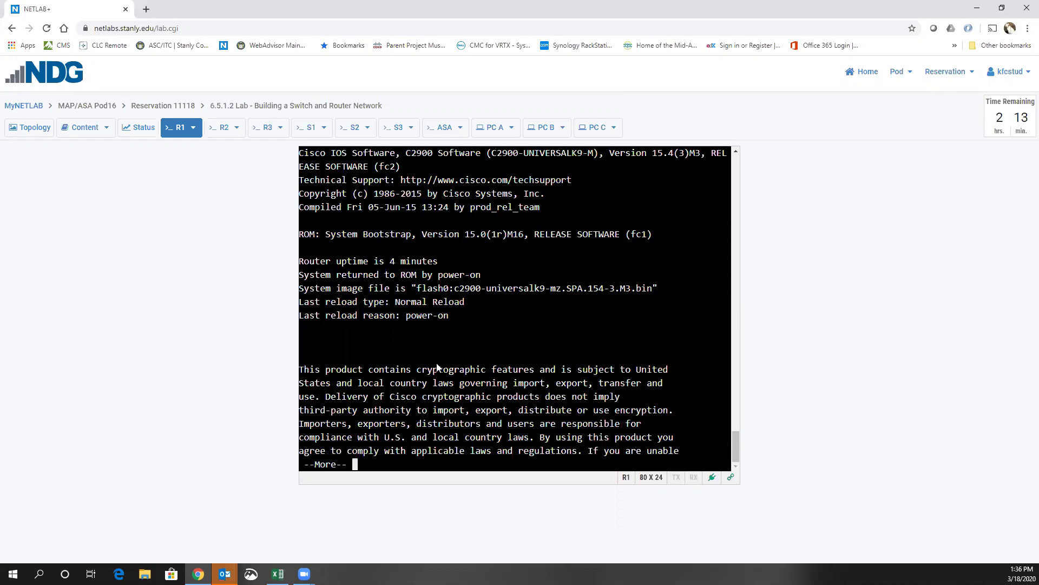
- In switch S1's console, enter privileged EXEC mode, display the version information with sh ver and return to the topology
{"action": "left_click", "coordinate": [309, 128]}
{"action": "key", "text": "Return"}
{"action": "key", "text": "Return"}
{"action": "type", "text": "em"}
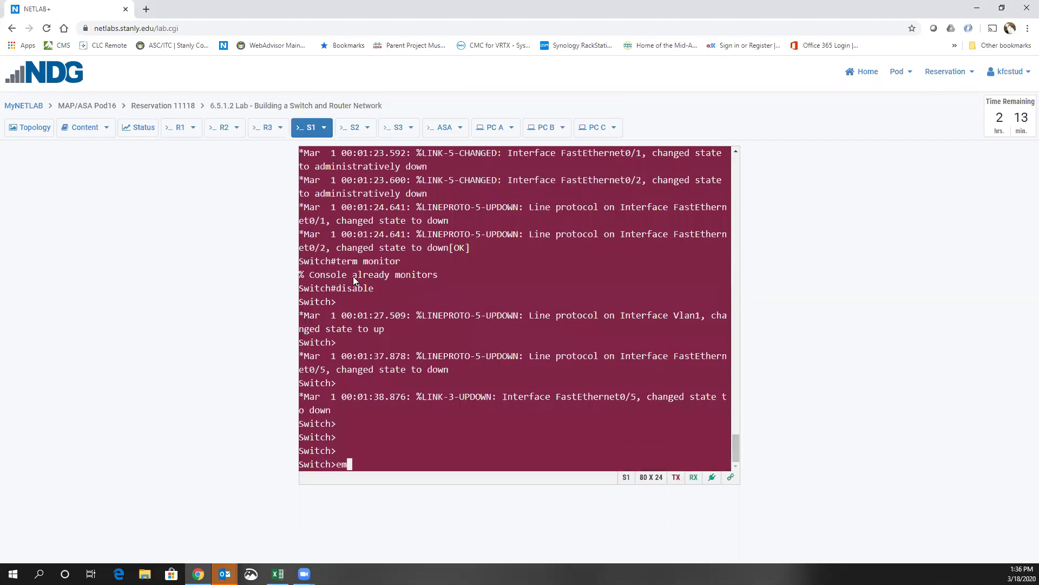
{"action": "key", "text": "Return"}
{"action": "type", "text": "en"}
{"action": "key", "text": "Return"}
{"action": "type", "text": "sh v"}
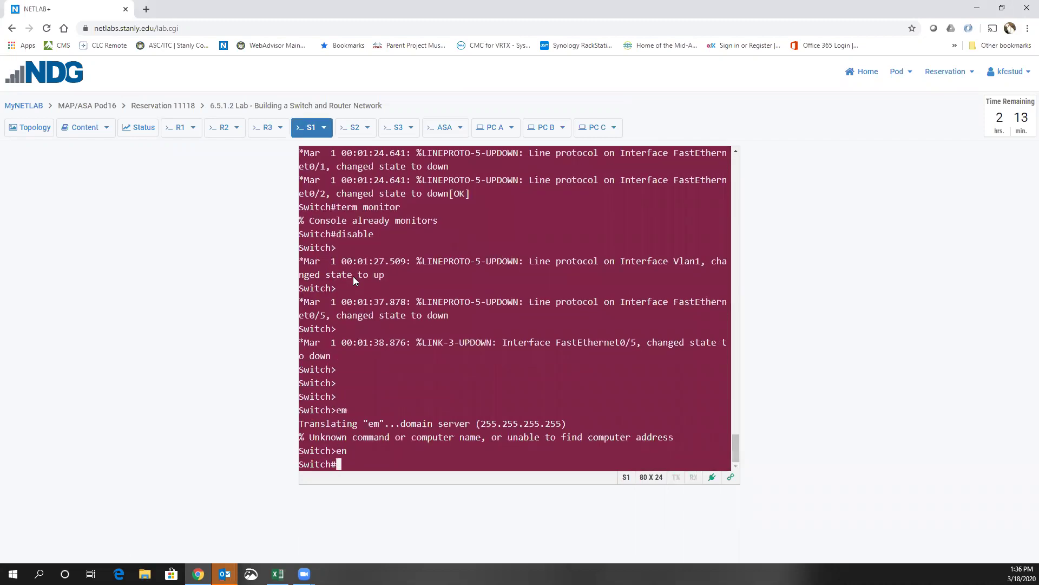
{"action": "type", "text": "er"}
{"action": "key", "text": "Return"}
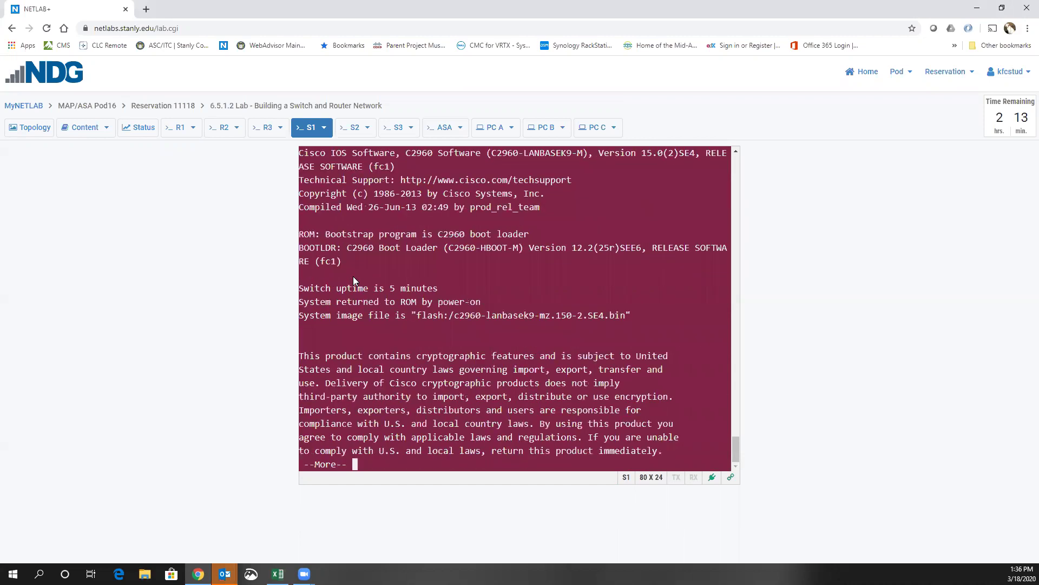
{"action": "left_click", "coordinate": [45, 132]}
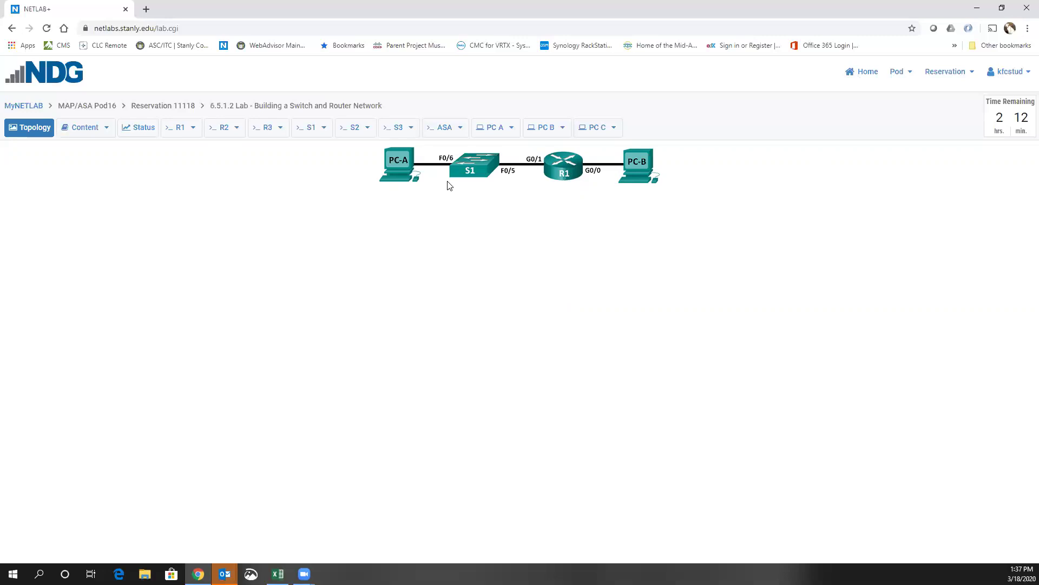
{"action": "left_click", "coordinate": [938, 72]}
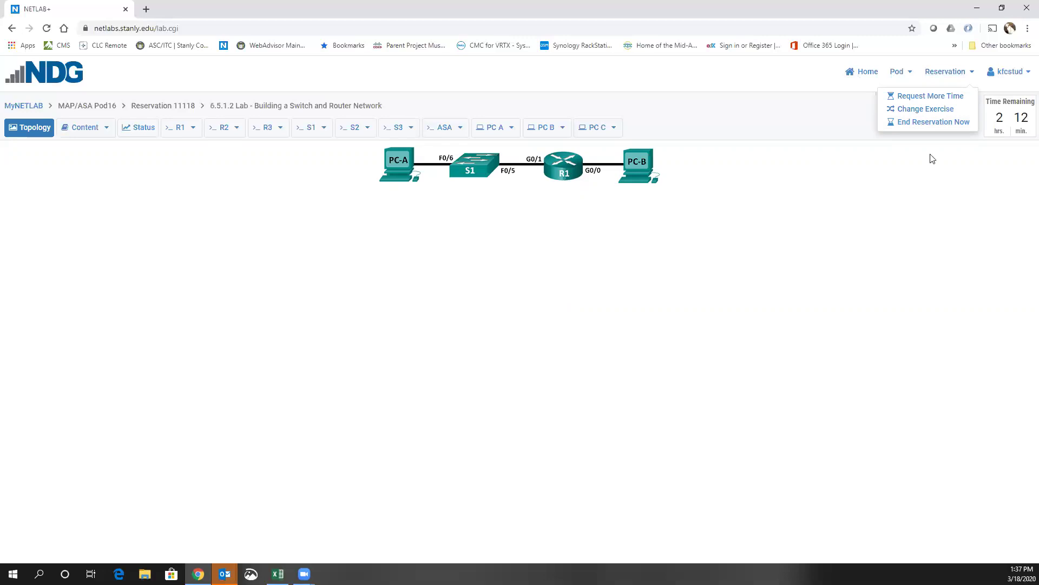
{"action": "left_click", "coordinate": [182, 154]}
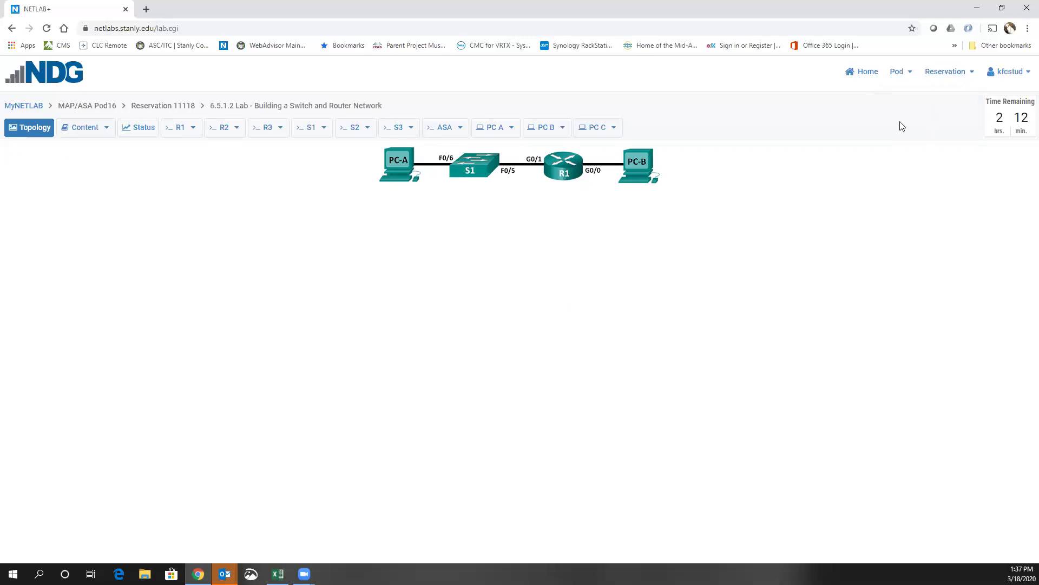
{"action": "left_click", "coordinate": [948, 72]}
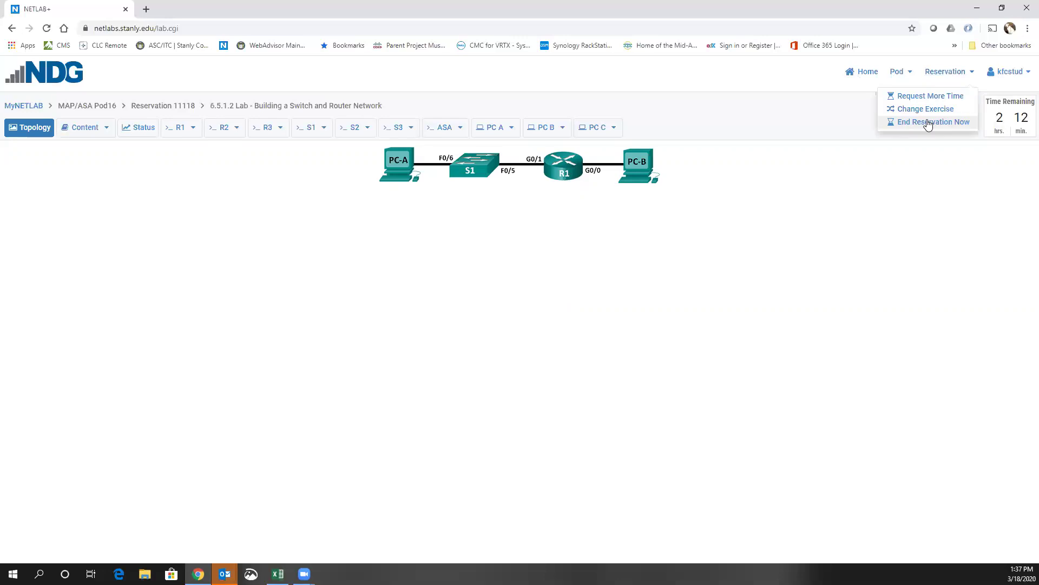
{"action": "left_click", "coordinate": [766, 178]}
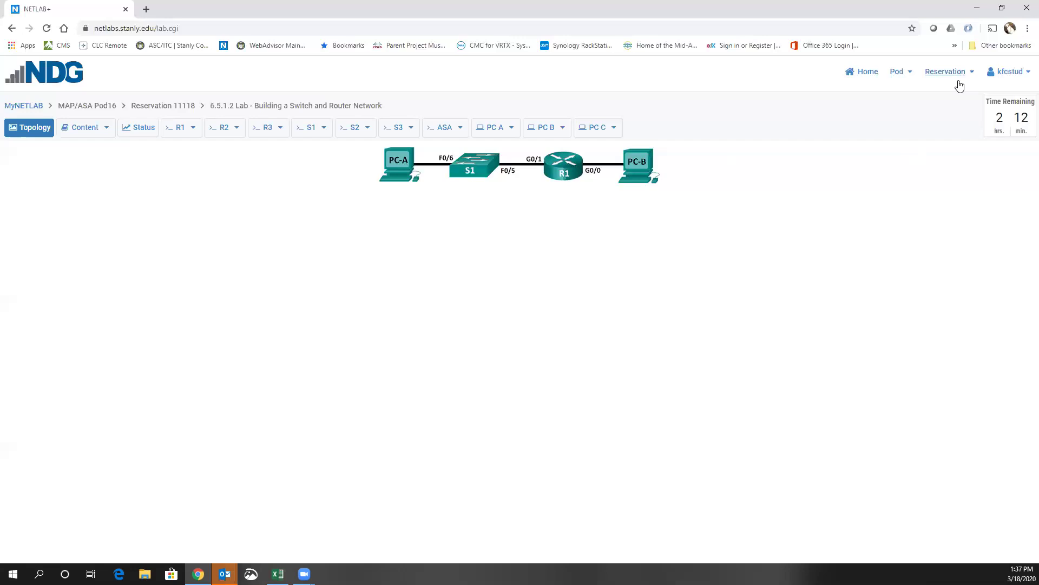
- Try to request more time for the current lab reservation, then dismiss the response
{"action": "left_click", "coordinate": [932, 74]}
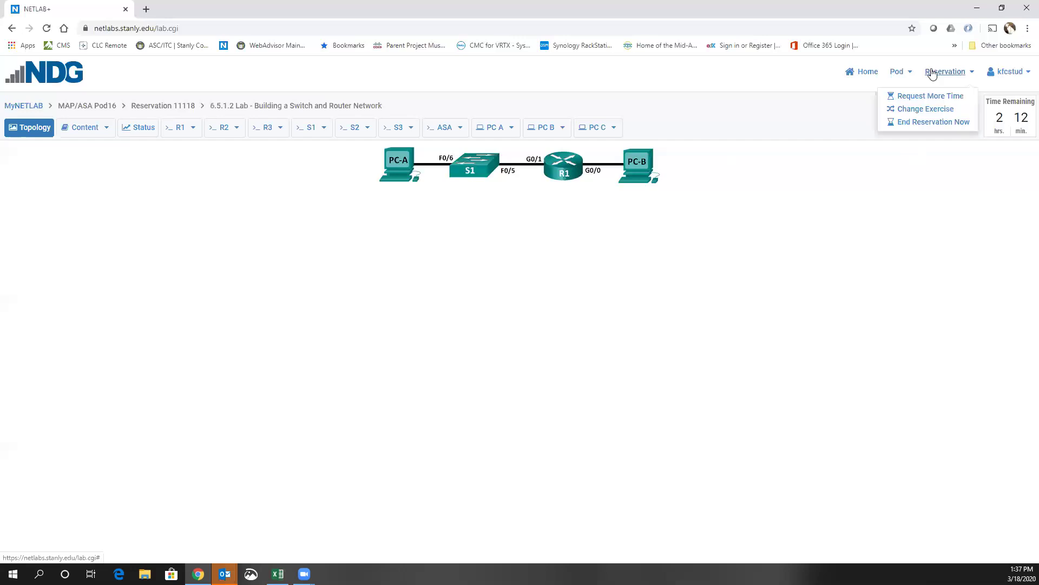
{"action": "left_click", "coordinate": [906, 101]}
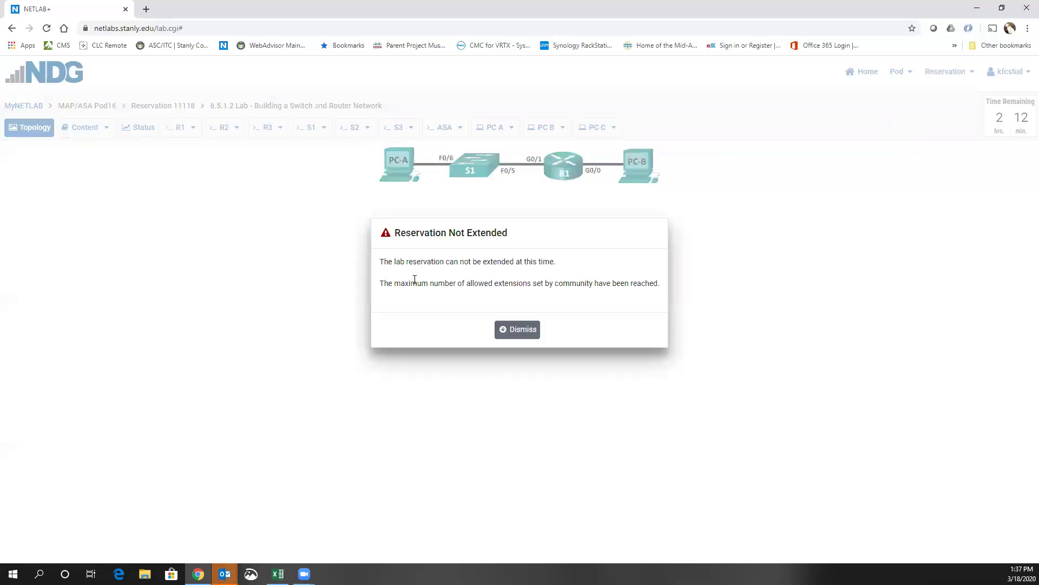
{"action": "left_click", "coordinate": [521, 332]}
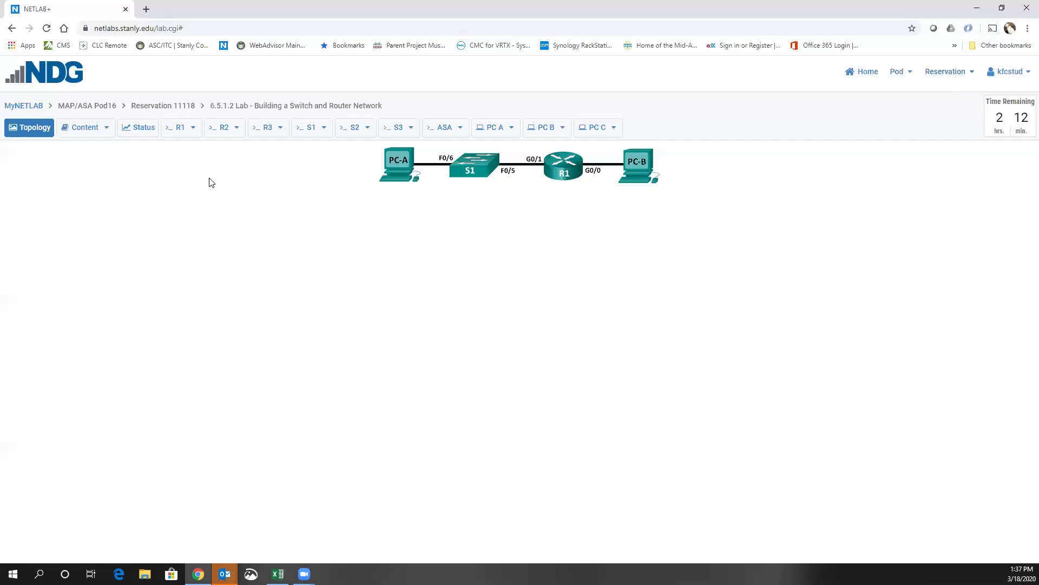
- Look at the first page of the lab document, covering its title, topology and addressing table
{"action": "left_click", "coordinate": [94, 130]}
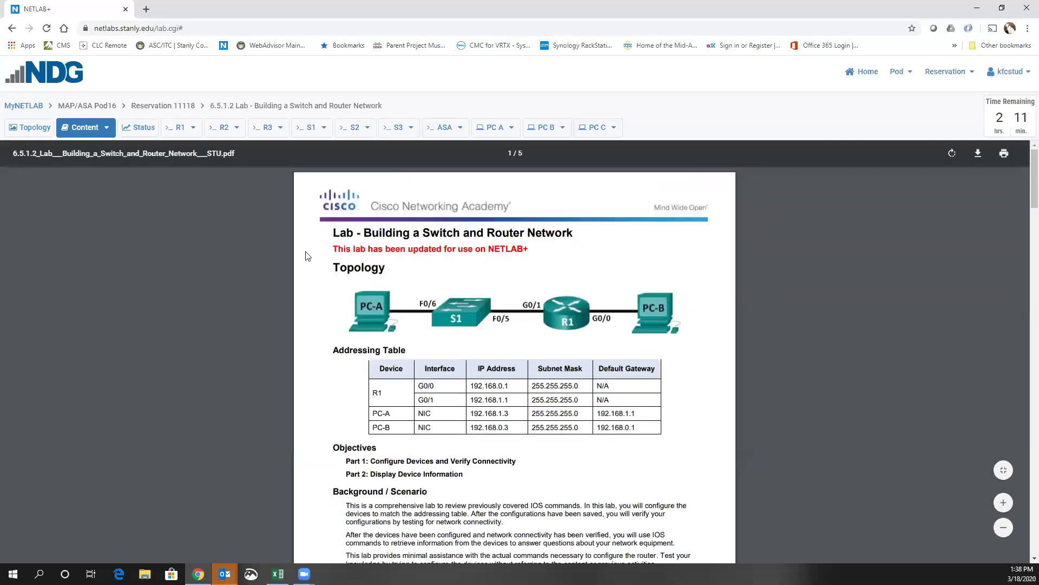
{"action": "left_click_drag", "start_coordinate": [312, 246], "coordinate": [498, 301]}
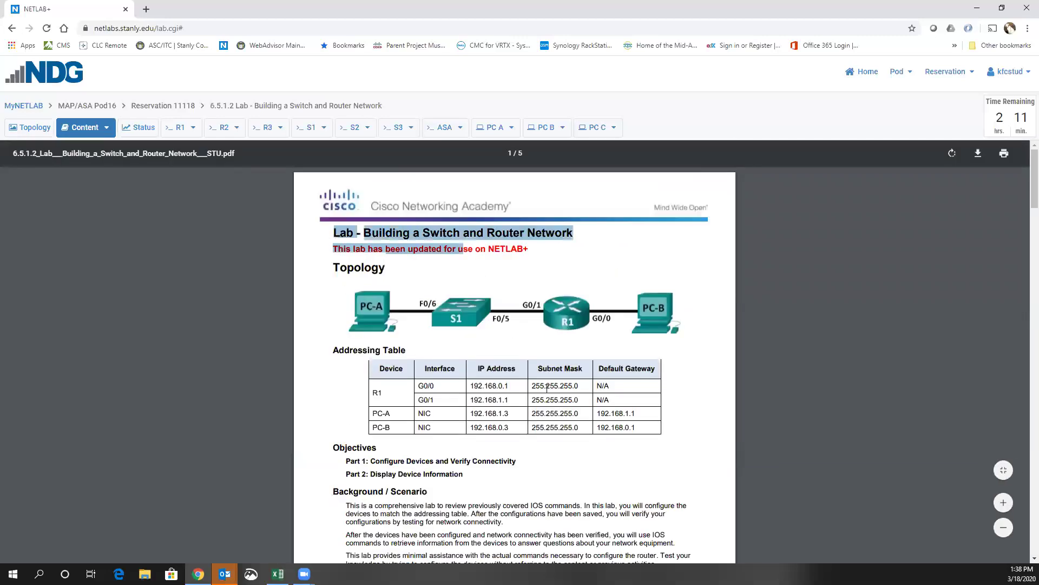
{"action": "left_click_drag", "start_coordinate": [547, 387], "coordinate": [547, 387]}
{"action": "left_click", "coordinate": [456, 295]}
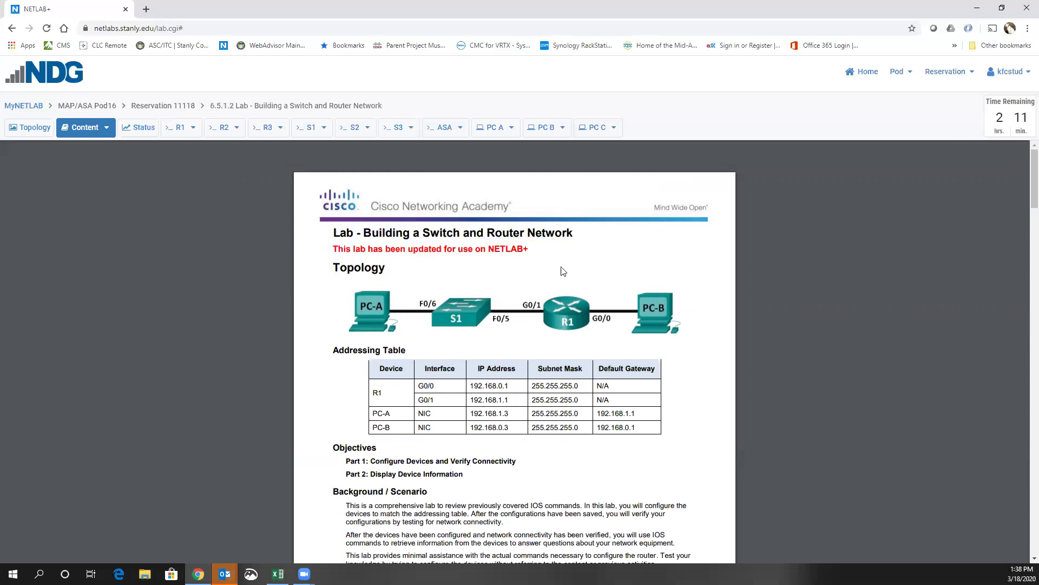
- End the current lab reservation now and confirm that work with the pod is finished
{"action": "left_click", "coordinate": [942, 71]}
{"action": "left_click", "coordinate": [928, 121]}
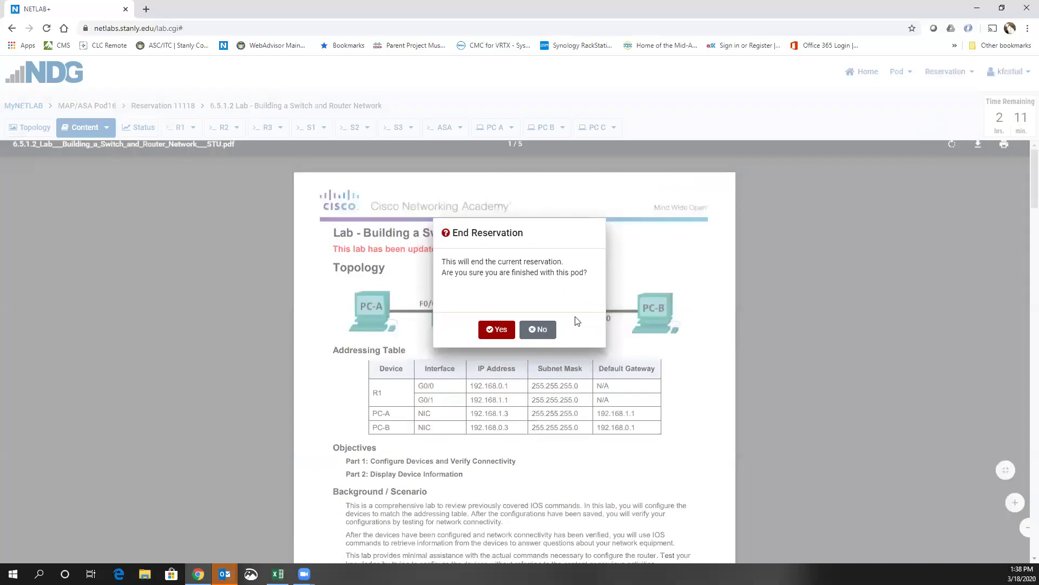
{"action": "left_click", "coordinate": [514, 332]}
{"action": "left_click", "coordinate": [515, 331]}
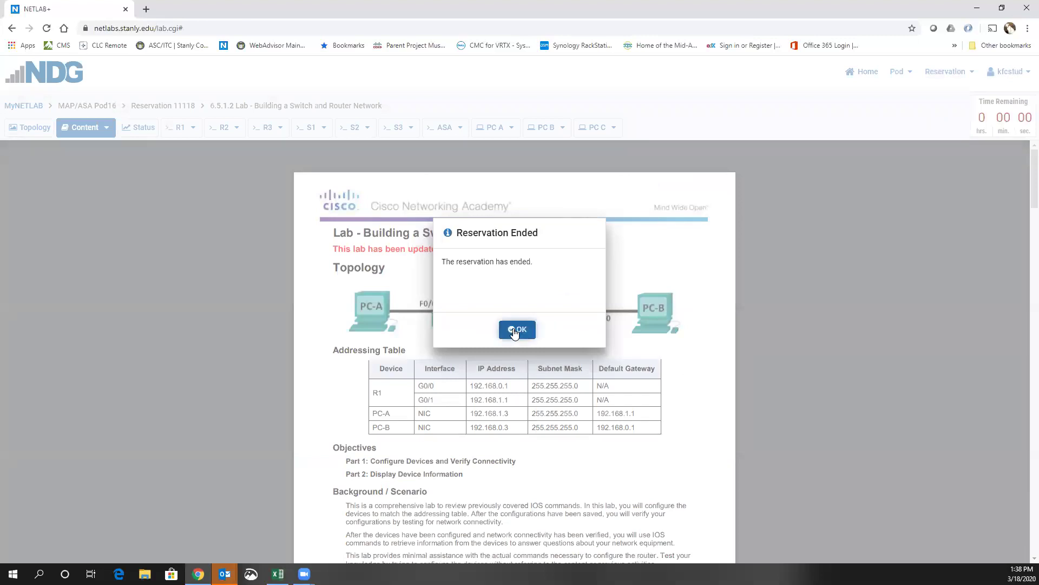